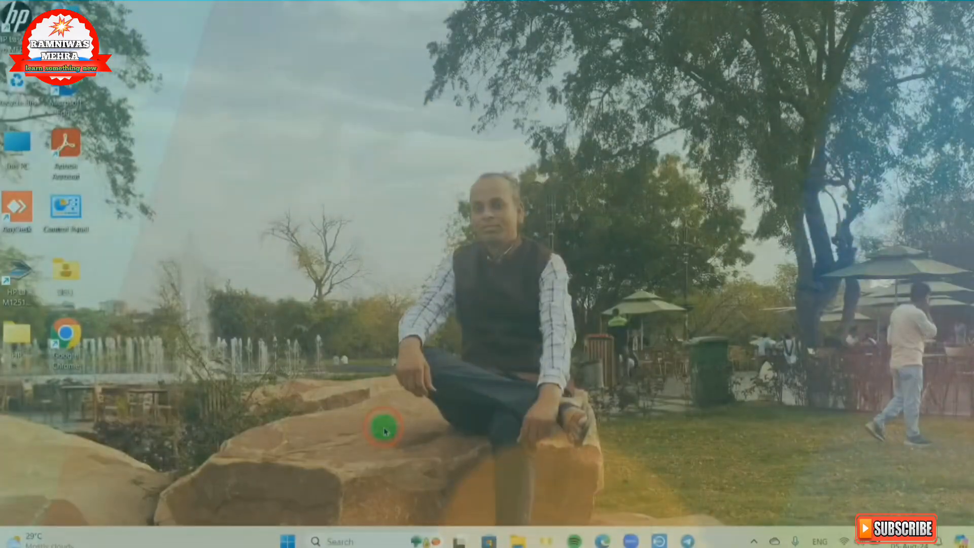
Step: Open Google Chrome from the desktop
left_click(384, 430)
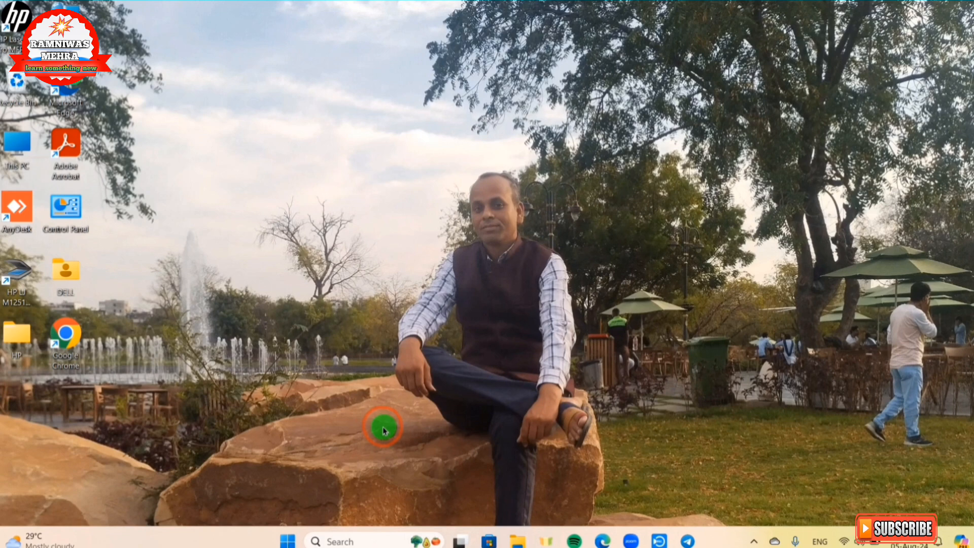
left_click(70, 335)
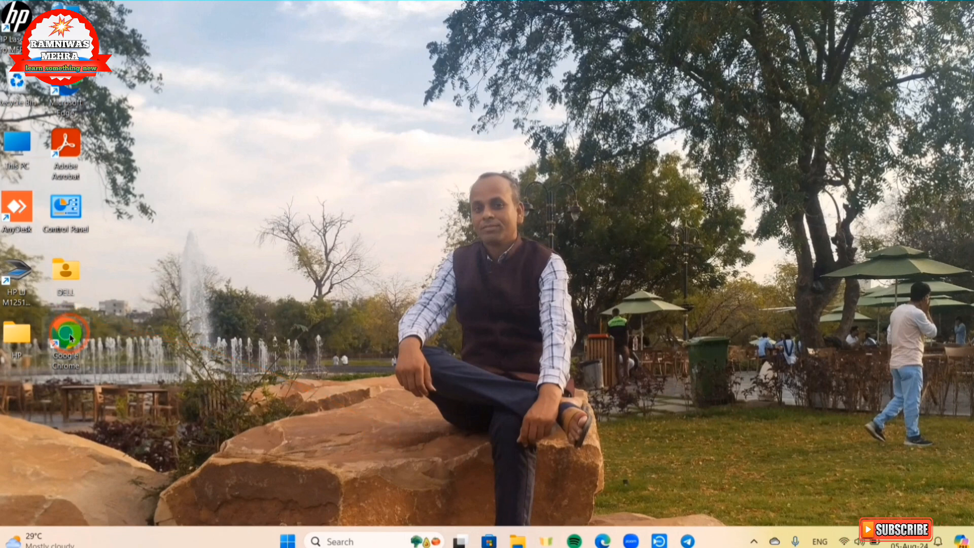
double_click(69, 336)
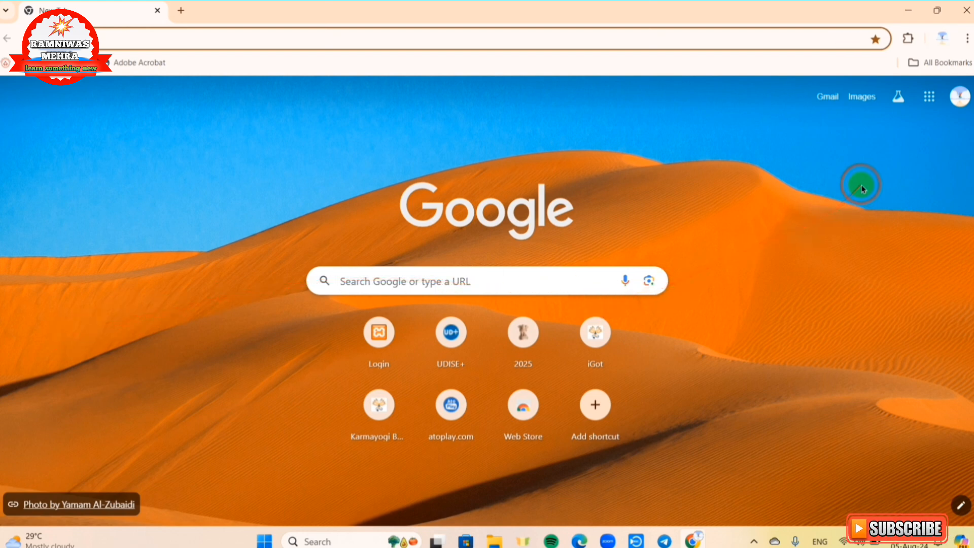
left_click(967, 40)
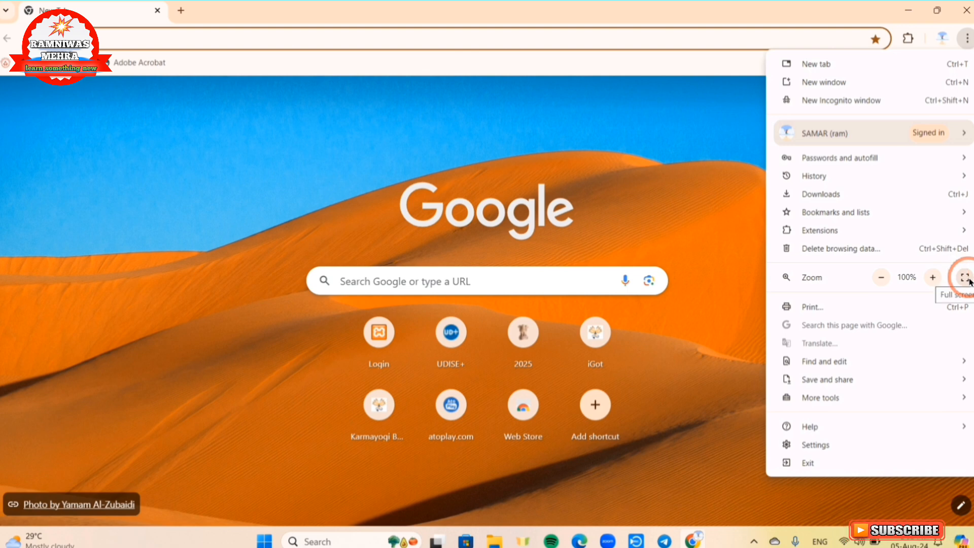
left_click(657, 217)
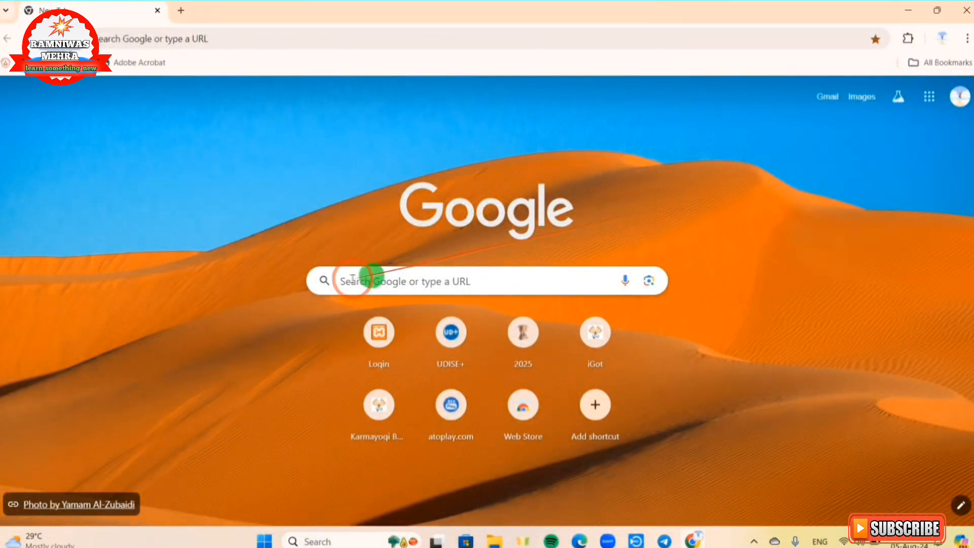
Step: Search Google for "udise plus" and open the UDISE + Profile result
left_click(372, 281)
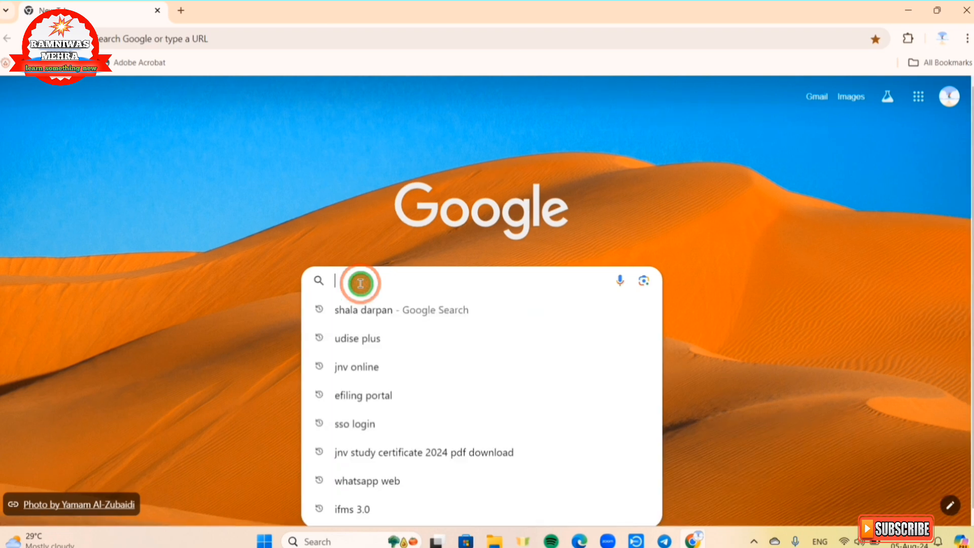
left_click(358, 338)
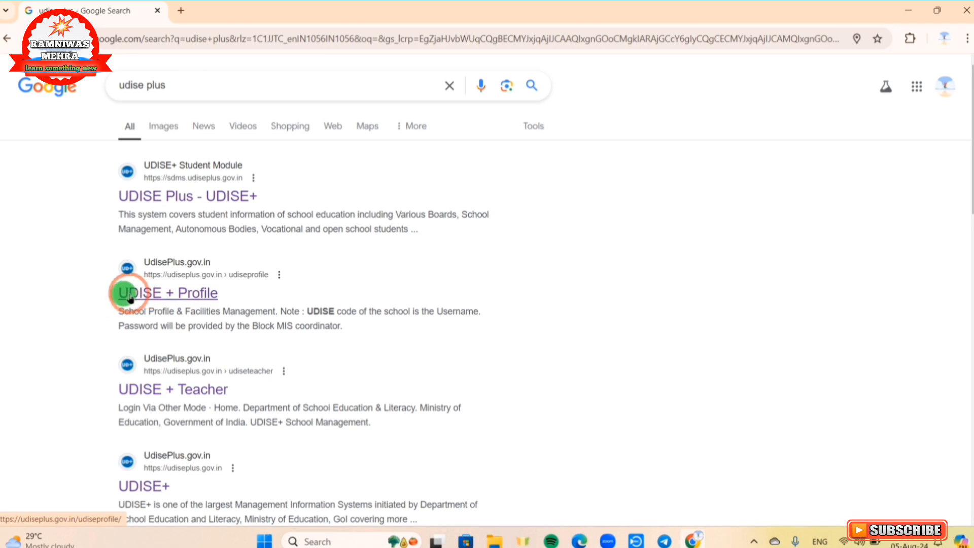
left_click(173, 294)
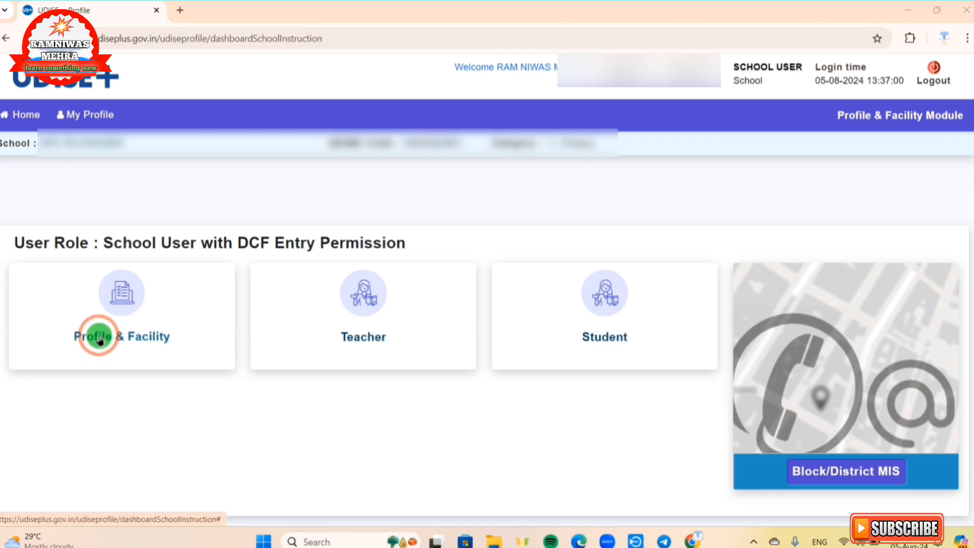
Step: Open the Profile & Facility module for the school and set the form list's language to Hindi
left_click(125, 340)
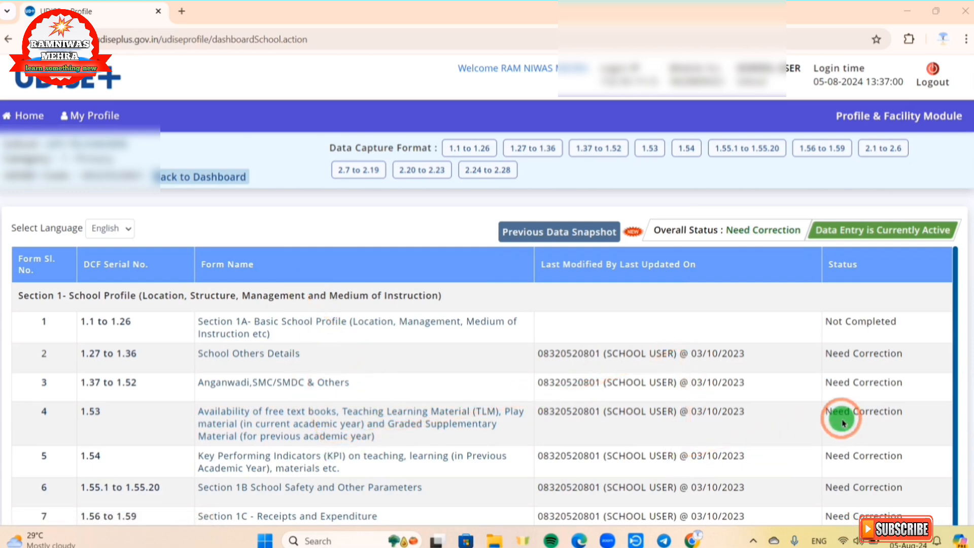
left_click(117, 232)
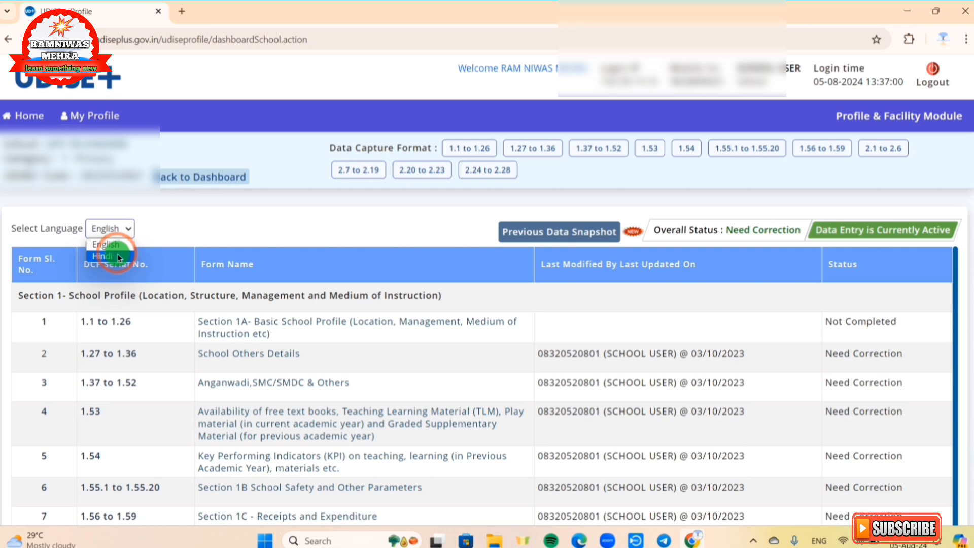
left_click(118, 255)
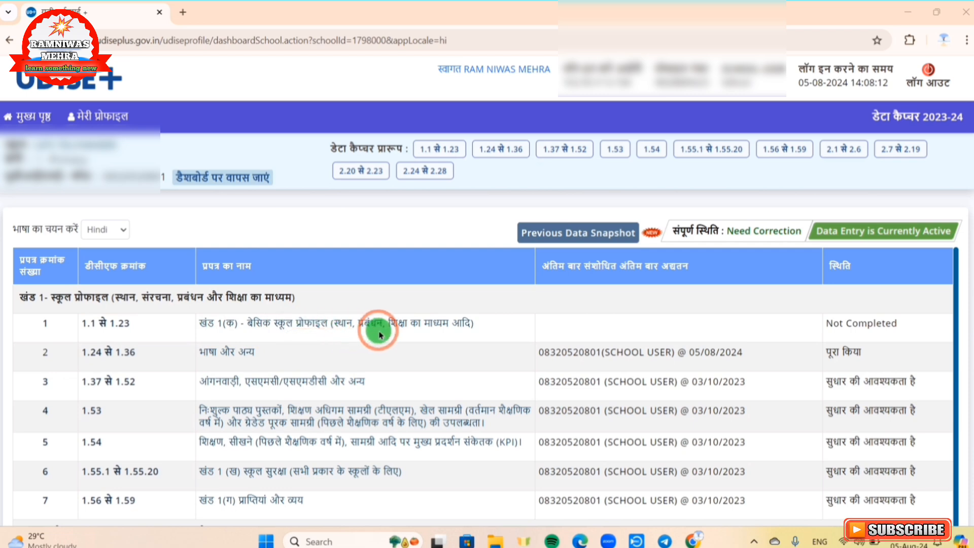
Step: Review the basic school profile form (1.1 से 1.23), mark it as complete and return to the dashboard
left_click(349, 329)
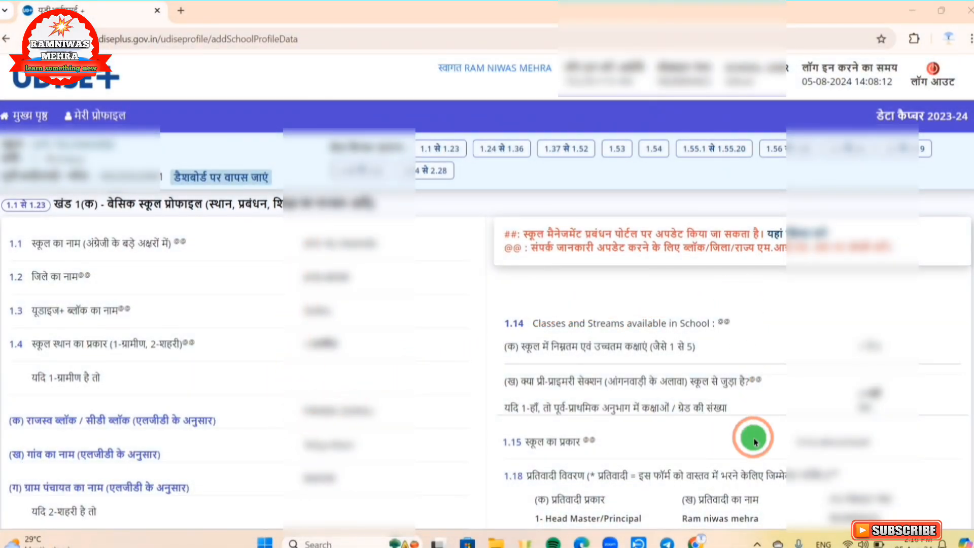
scroll(431, 302, "down", 6)
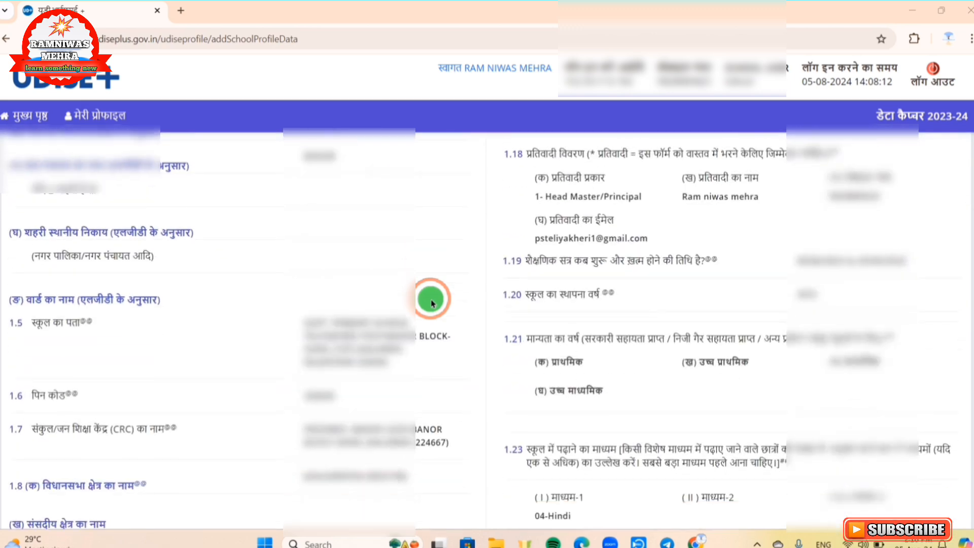
scroll(431, 299, "down", 10)
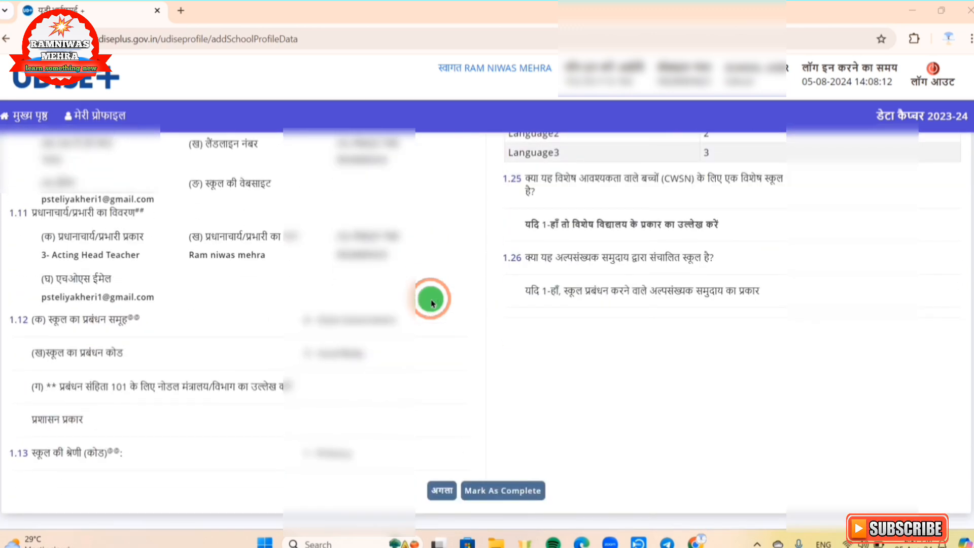
scroll(431, 300, "down", 2)
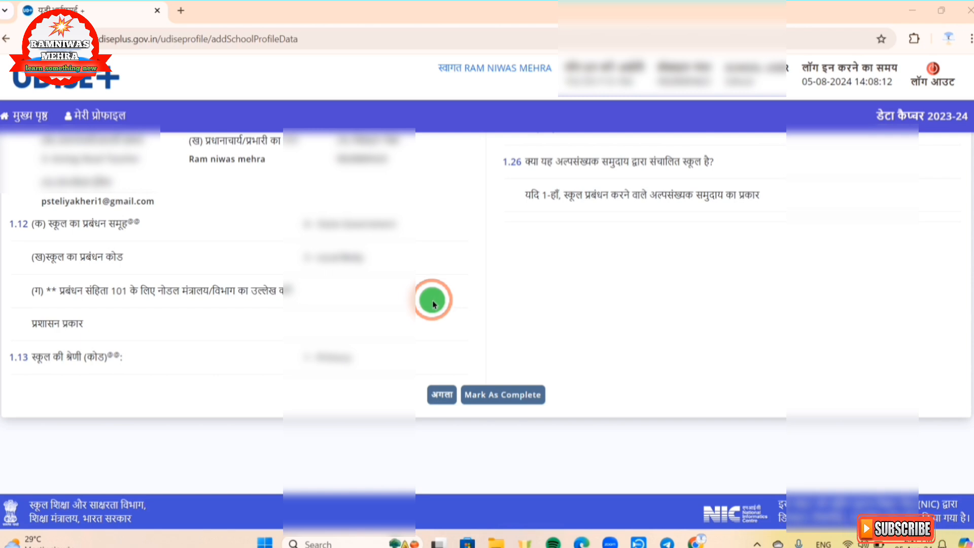
left_click(472, 395)
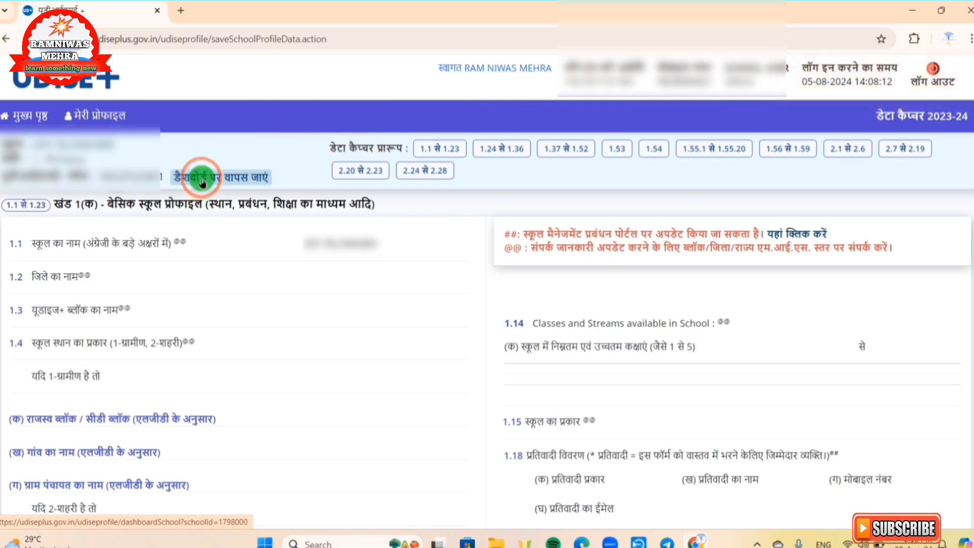
left_click(203, 182)
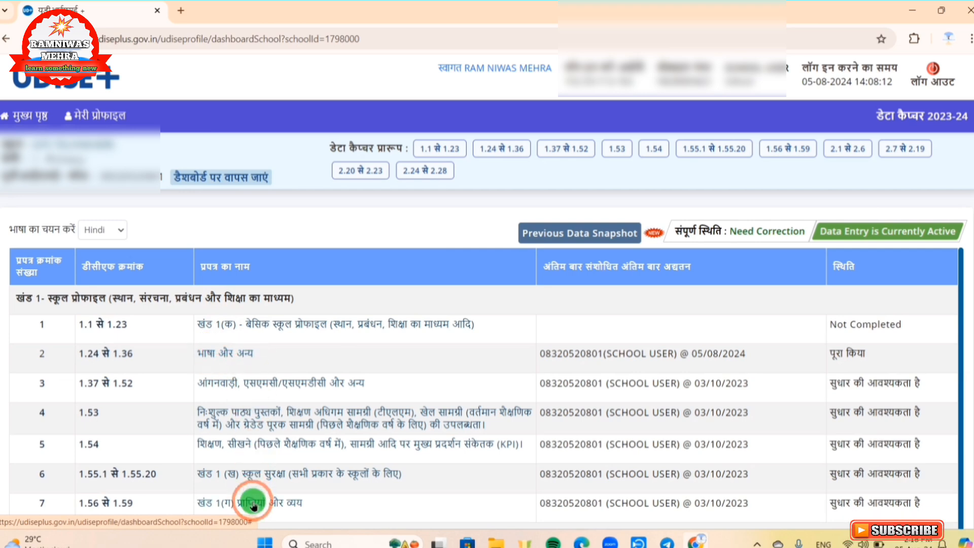
Step: Open the "भाषा और अन्य" form (1.24 से 1.36), then submit it as filled in and continue to the next form
left_click(214, 355)
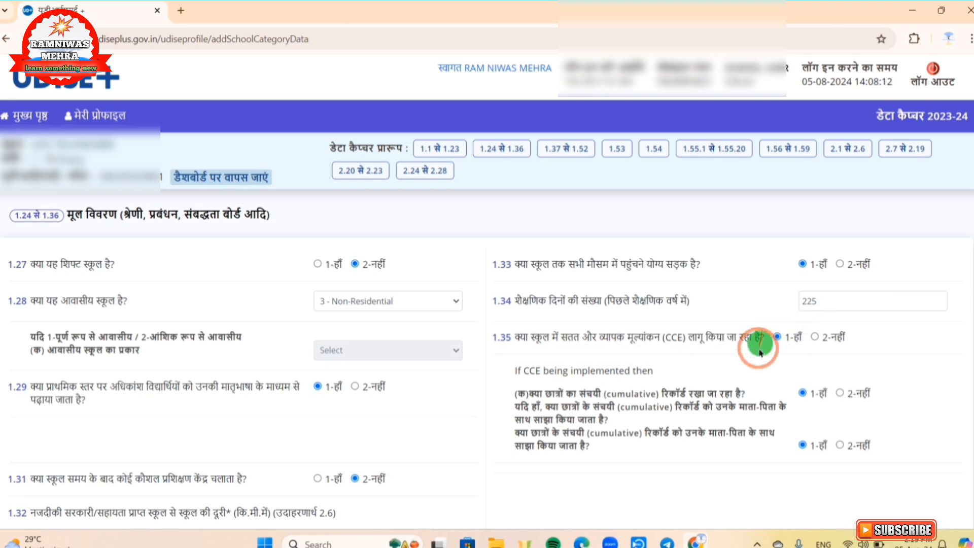
scroll(439, 310, "down", 5)
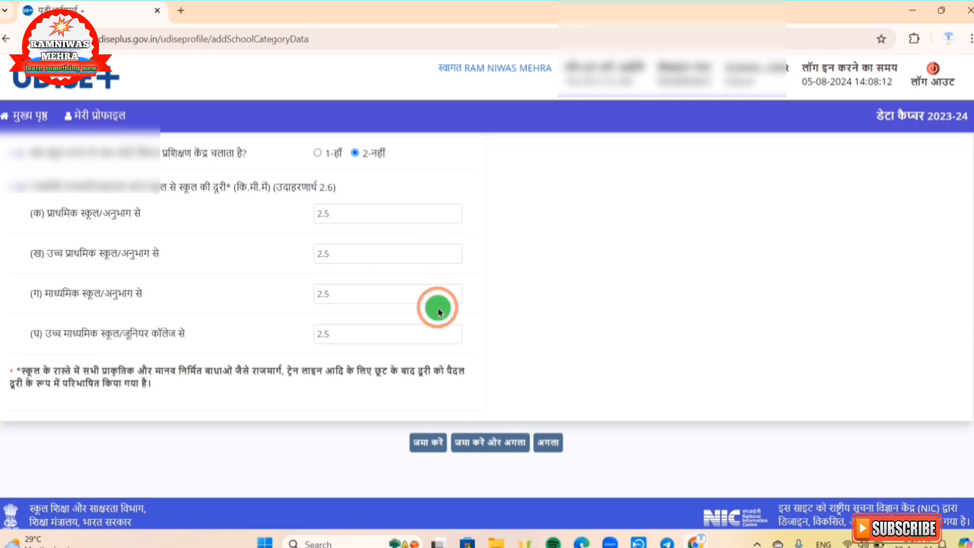
left_click(474, 443)
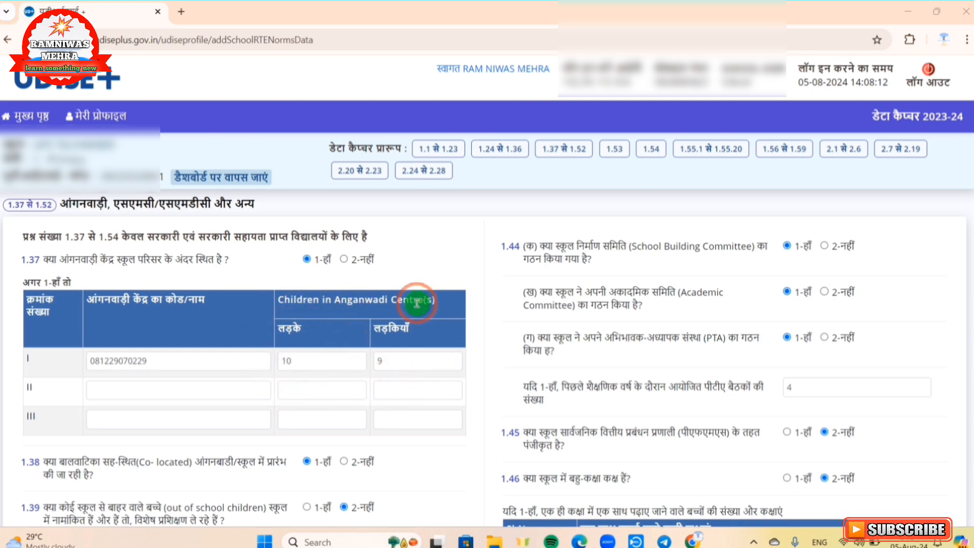
Step: Review the Anganwadi, SMC/SMDC and others form (1.37 से 1.52), then submit it and continue to the next form
scroll(416, 303, "down", 5)
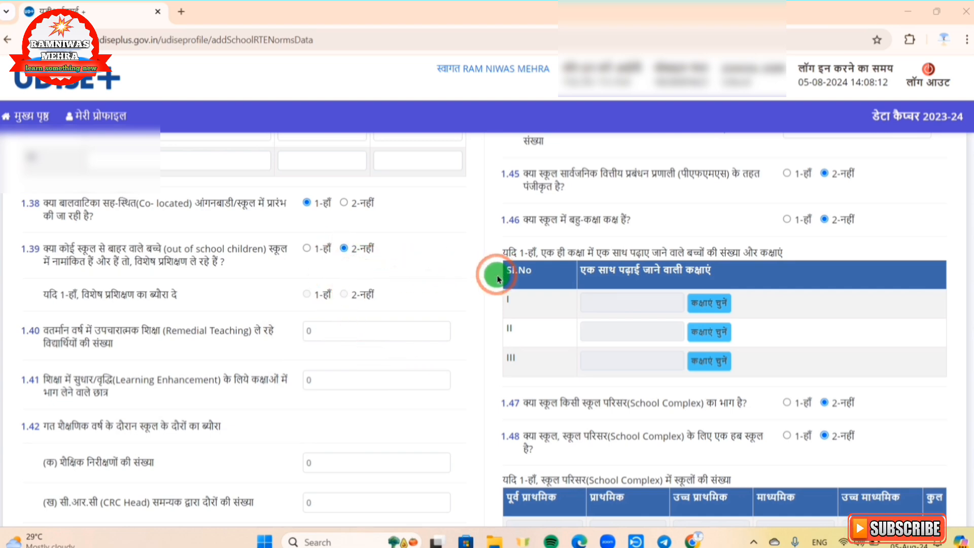
scroll(497, 277, "up", 5)
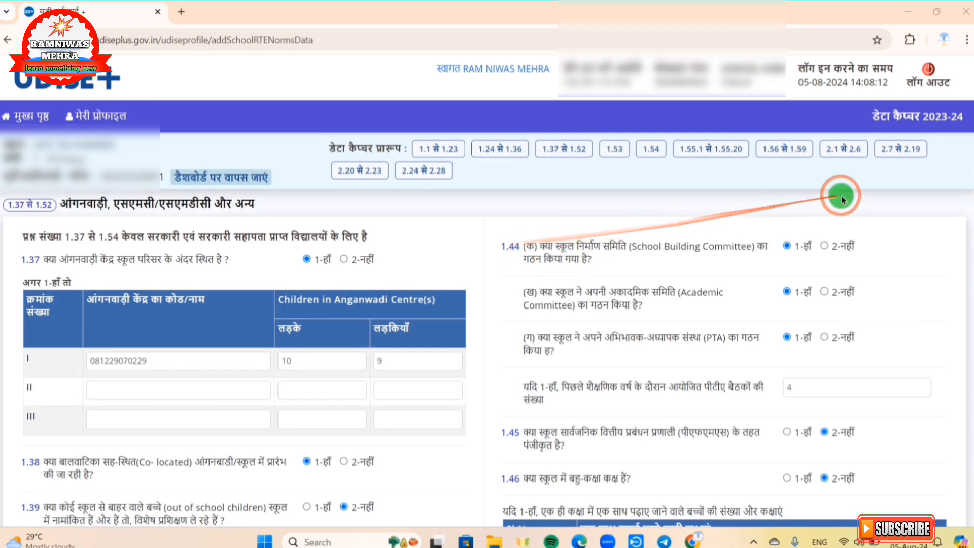
scroll(844, 387, "down", 6)
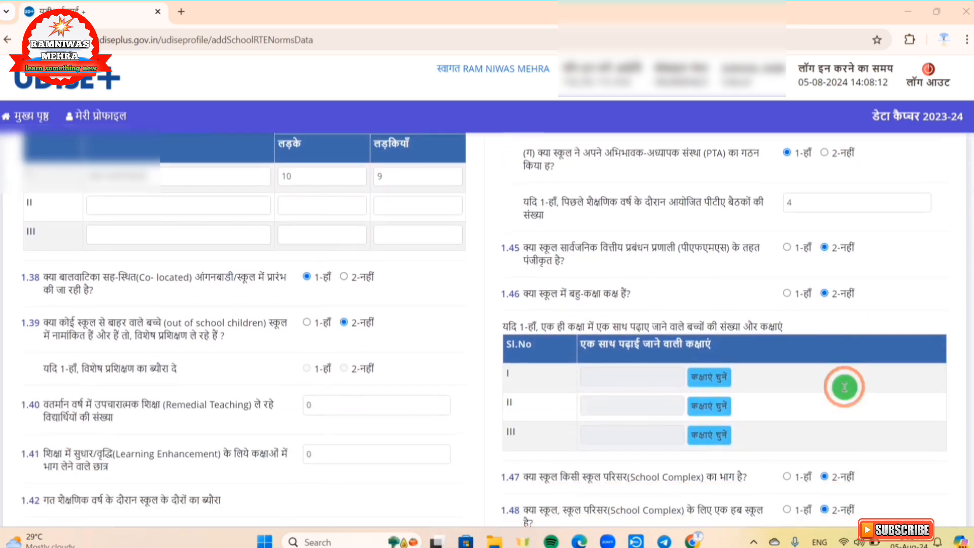
scroll(844, 387, "down", 5)
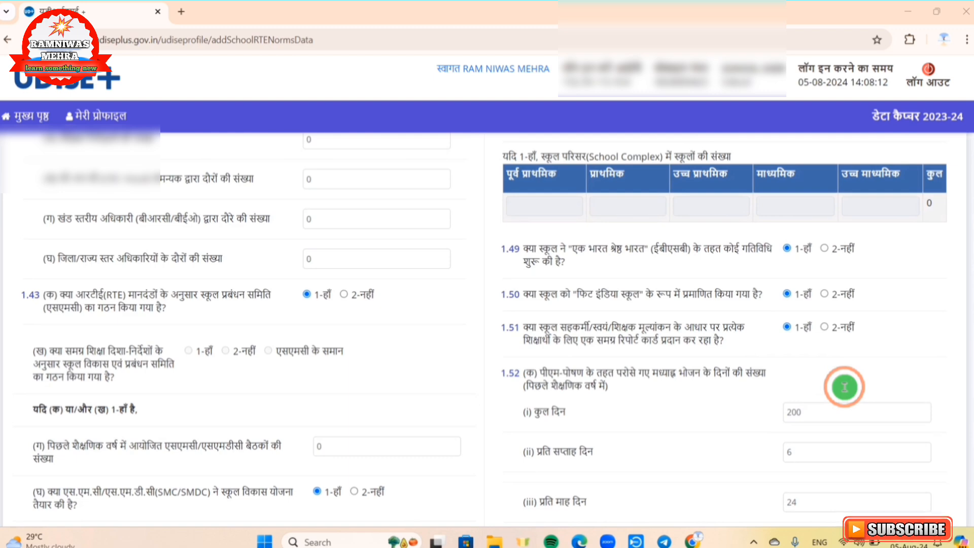
scroll(844, 387, "down", 4)
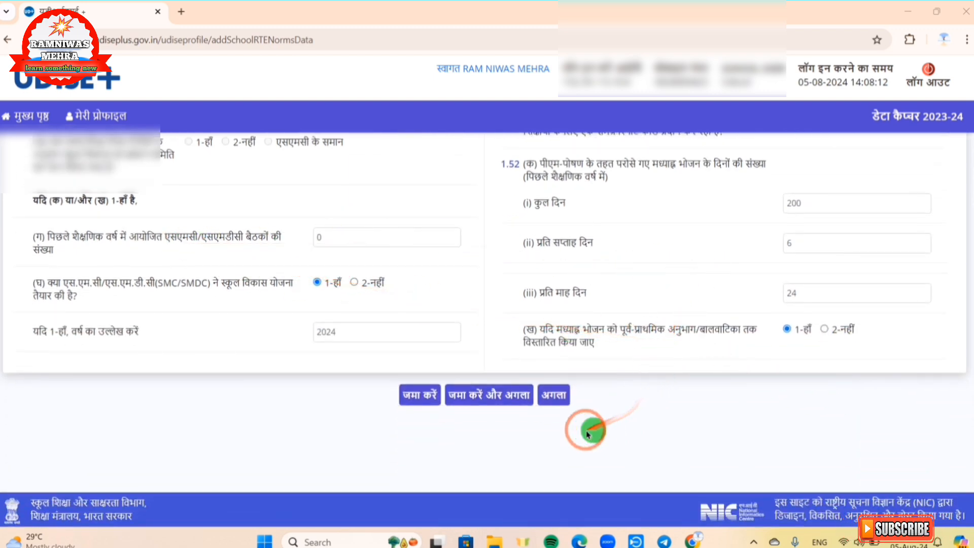
left_click(454, 406)
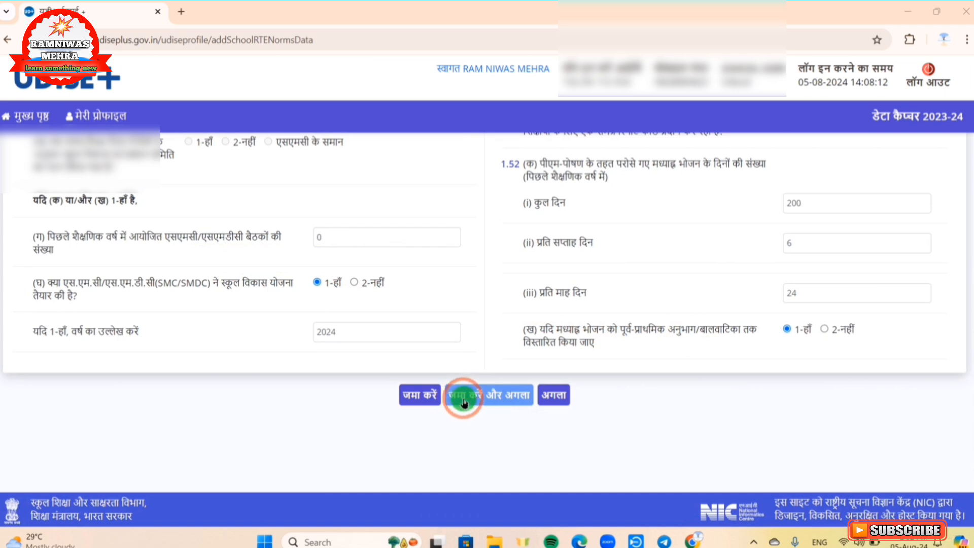
left_click(487, 401)
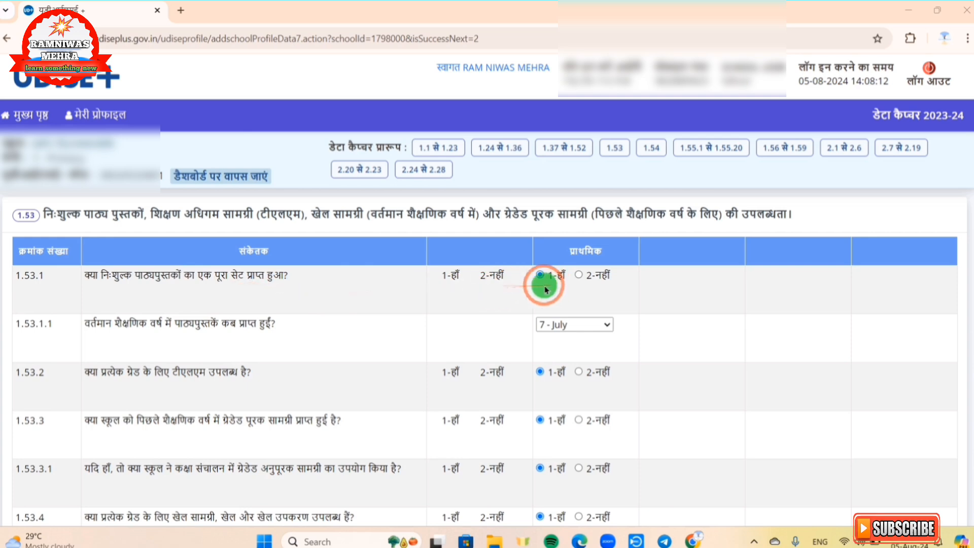
Step: Submit the free textbooks and TLM form (1.53) and the key performance indicators form (1.54), continuing onward after each
scroll(596, 286, "down", 6)
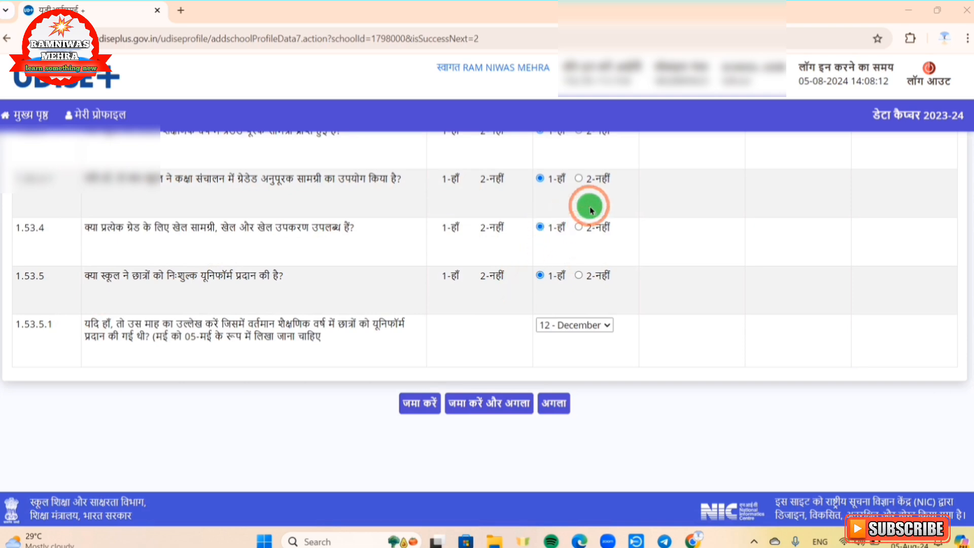
left_click(479, 406)
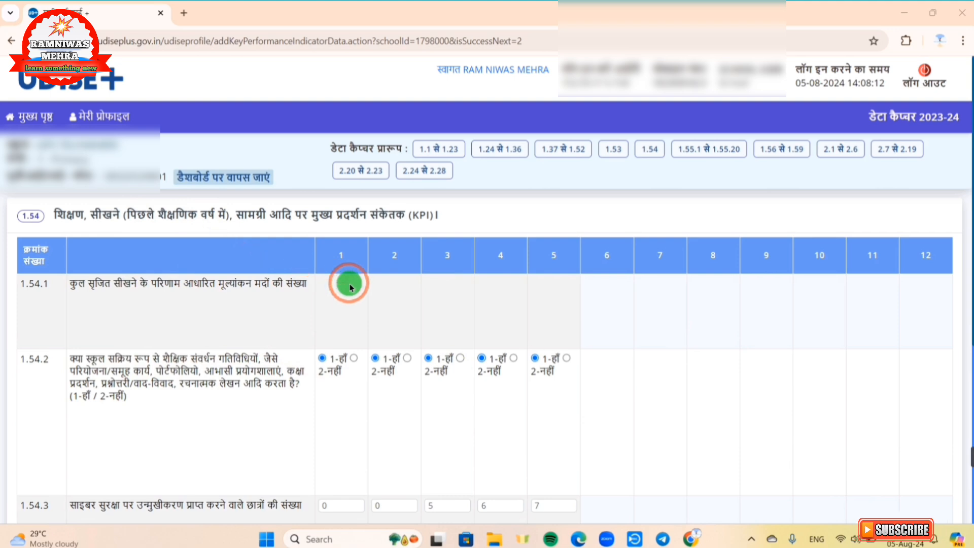
scroll(350, 287, "down", 4)
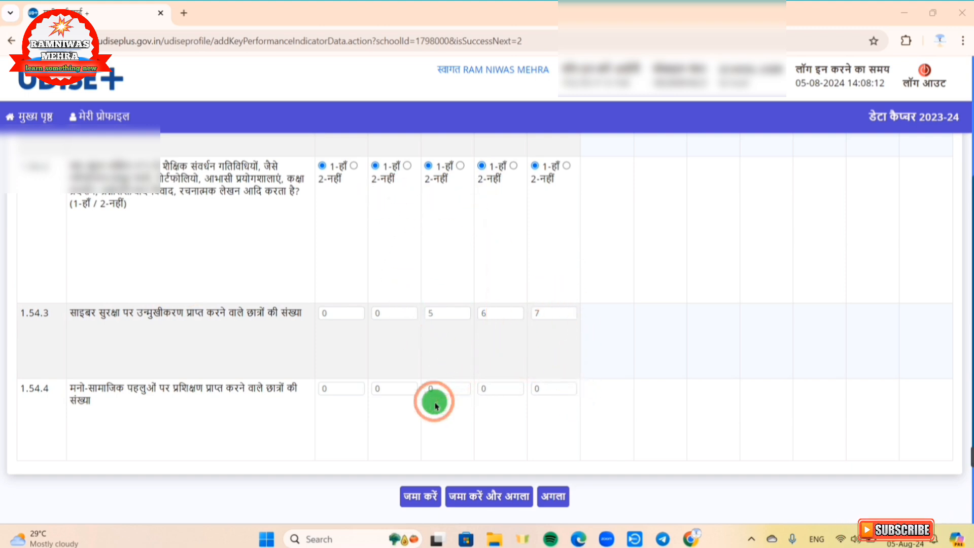
left_click(499, 498)
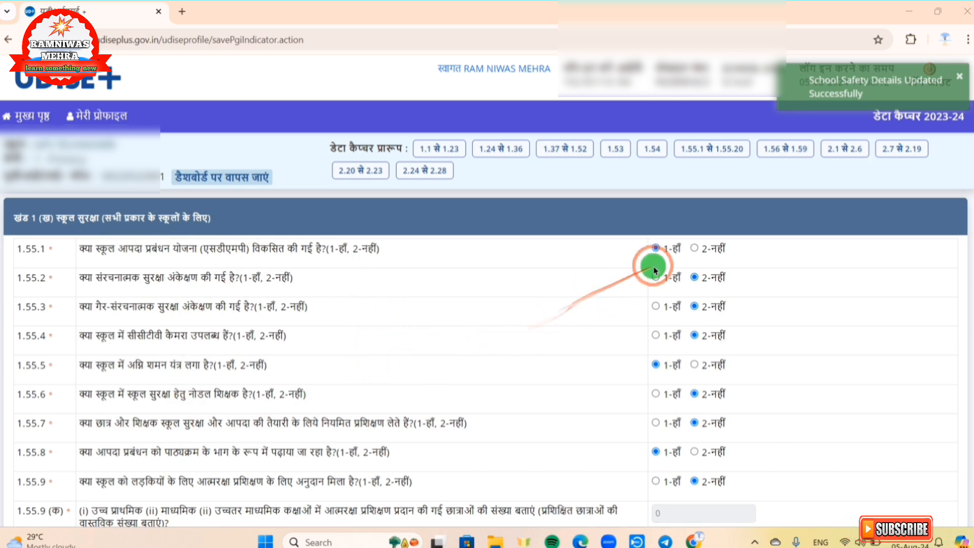
Step: Review the school safety form (1.55.1 से 1.55.20), then submit it and continue to the receipts and expenditure form
scroll(669, 294, "down", 7)
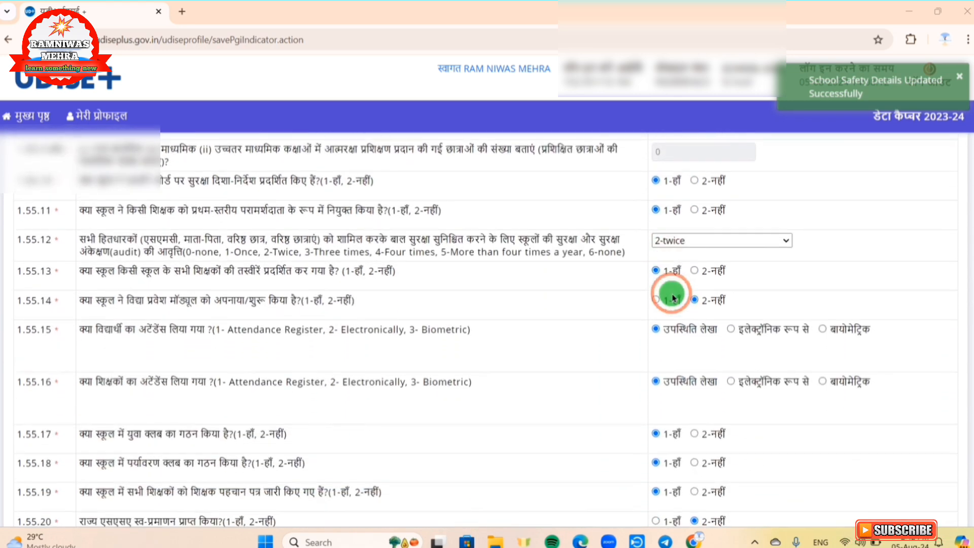
scroll(673, 298, "down", 2)
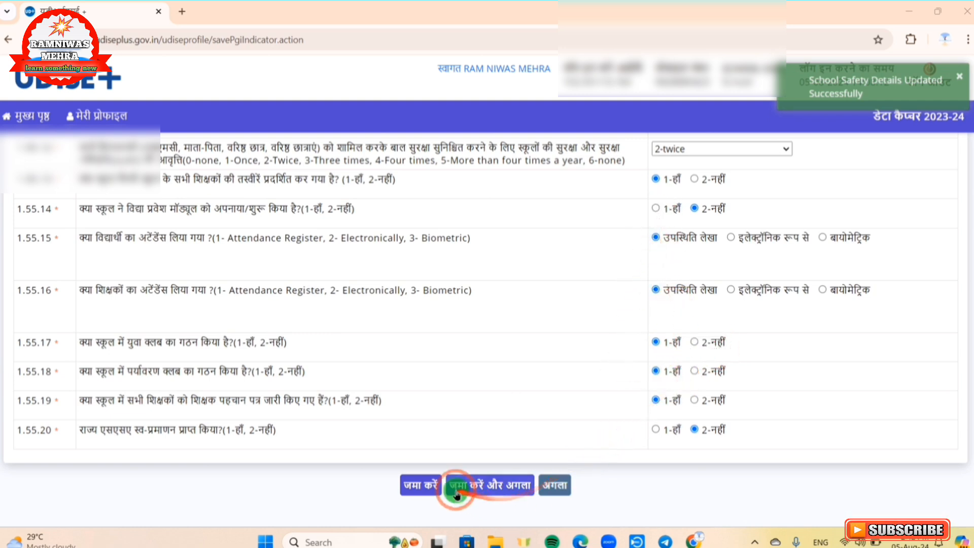
left_click(501, 488)
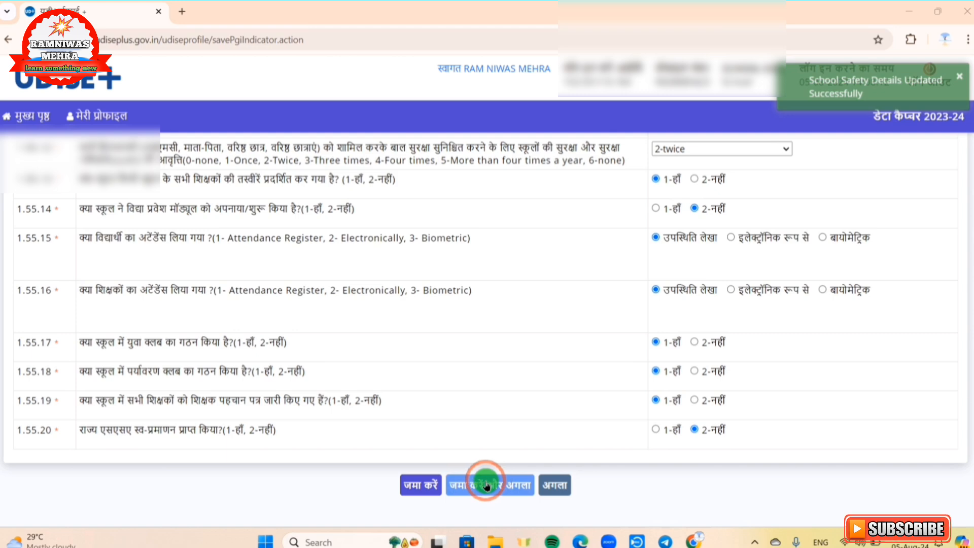
left_click(486, 486)
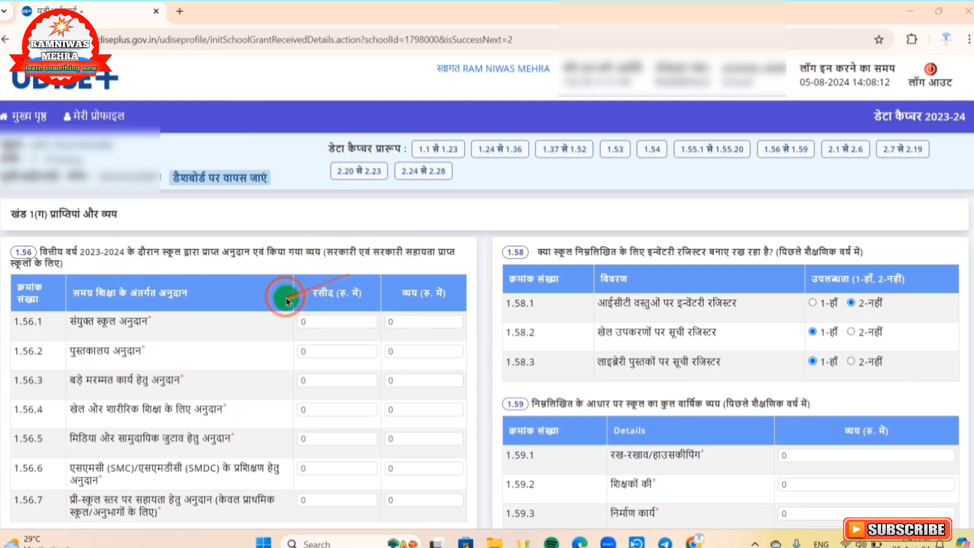
Step: Mark NGO financial assistance (1.57.1) as 1-हाँ to check its name and amount fields, and set it back to 2-नहीं
scroll(289, 287, "down", 3)
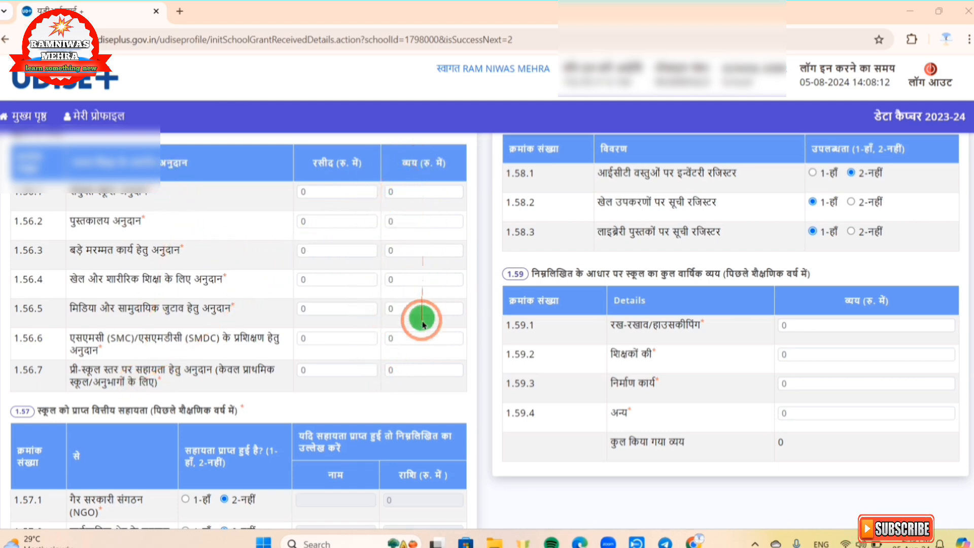
scroll(421, 323, "down", 3)
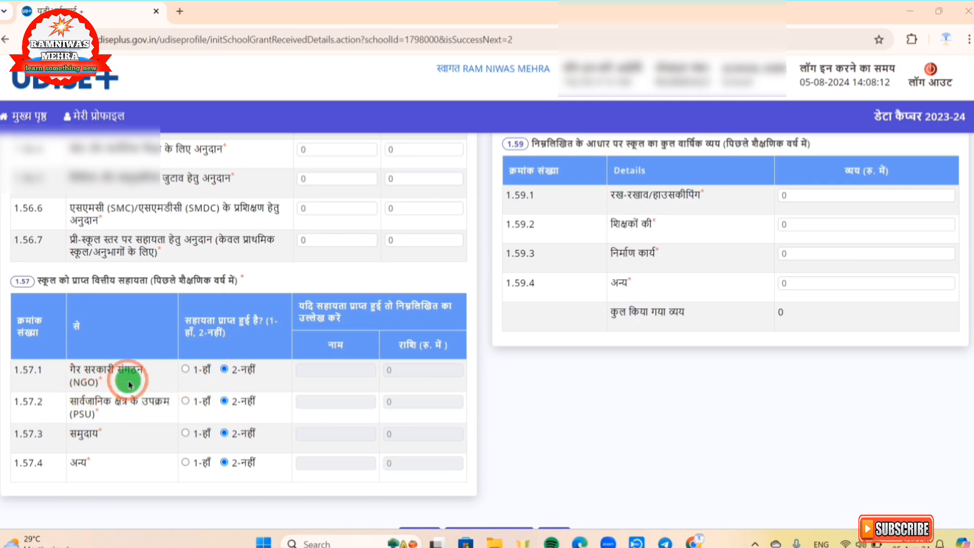
left_click(186, 370)
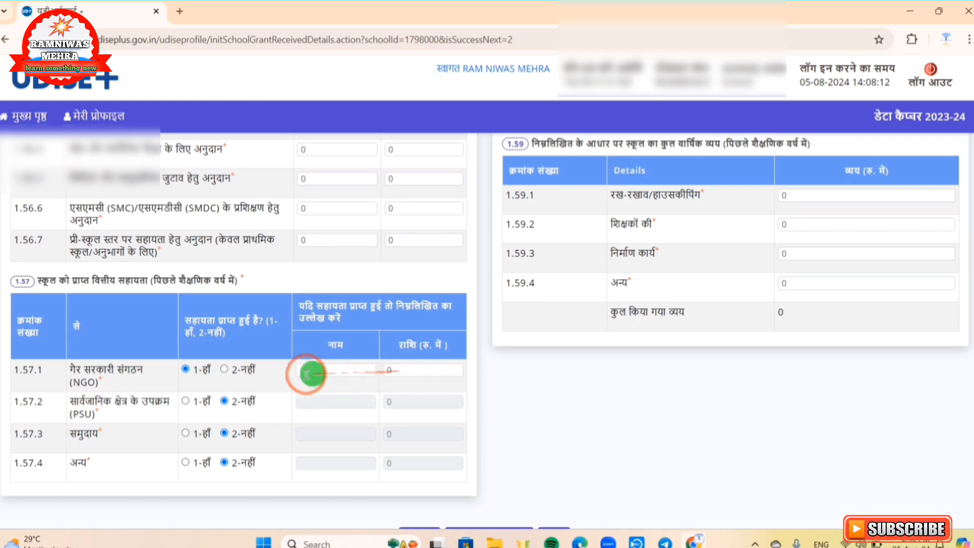
left_click(225, 370)
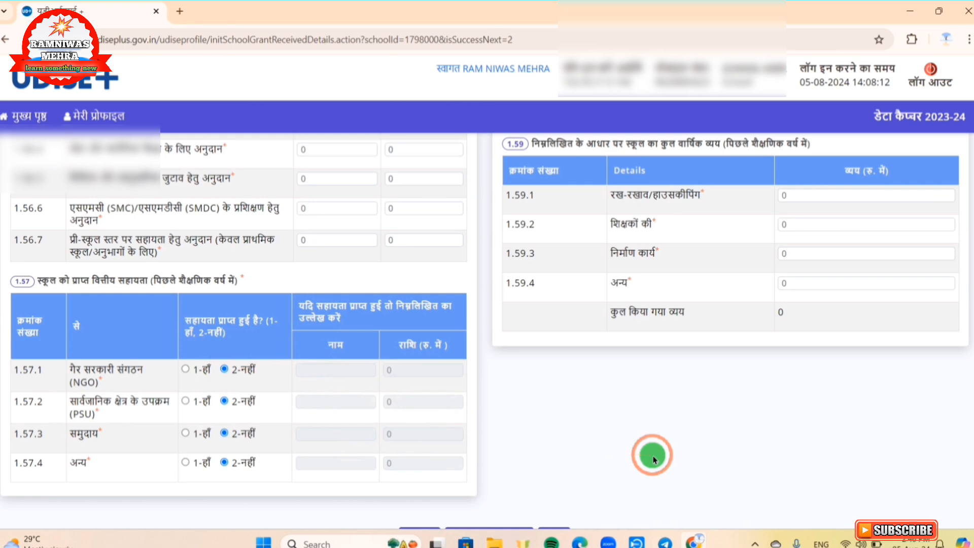
Step: Review the inventory registers (1.58) and annual expenditure (1.59), and submit the receipts and expenditure form, continuing to the next form
scroll(583, 454, "up", 5)
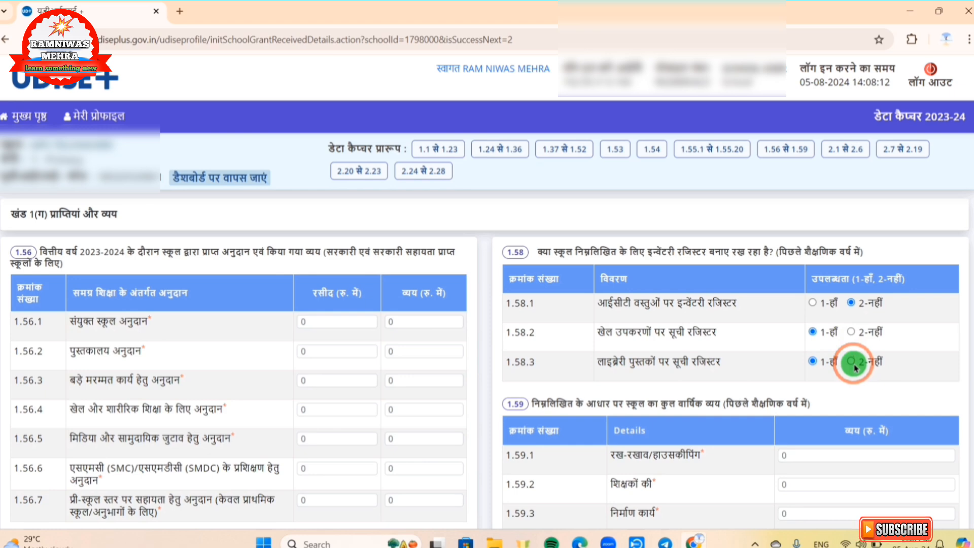
scroll(837, 345, "down", 3)
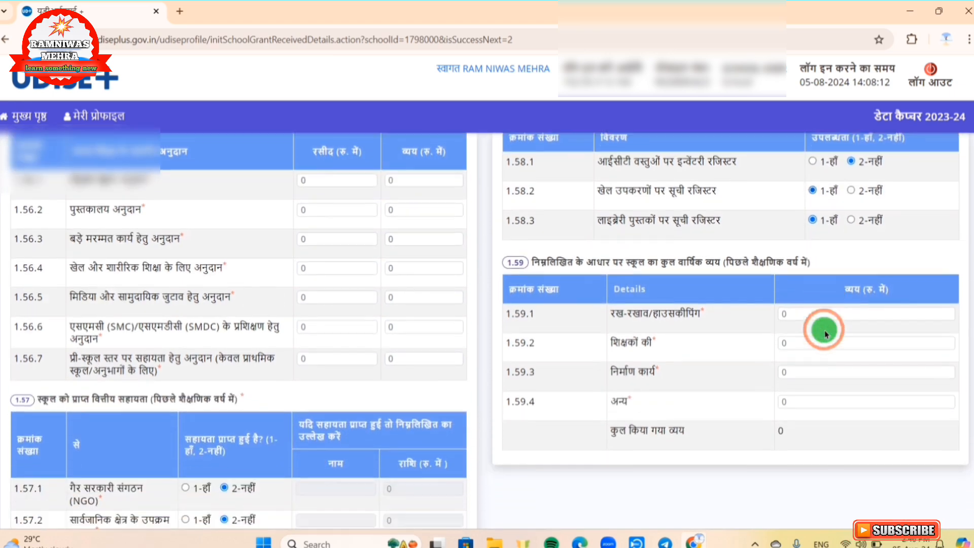
scroll(825, 333, "down", 1)
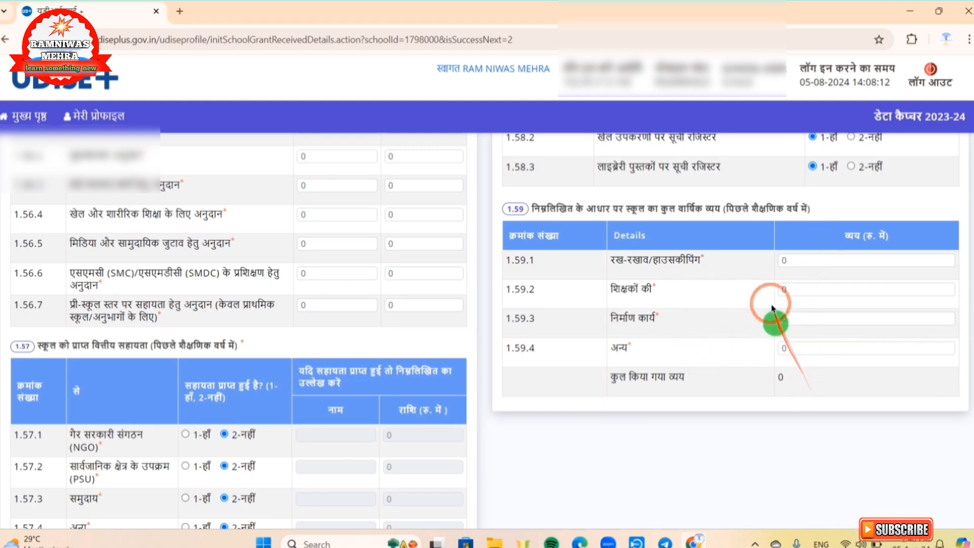
scroll(760, 259, "down", 2)
scroll(760, 260, "down", 2)
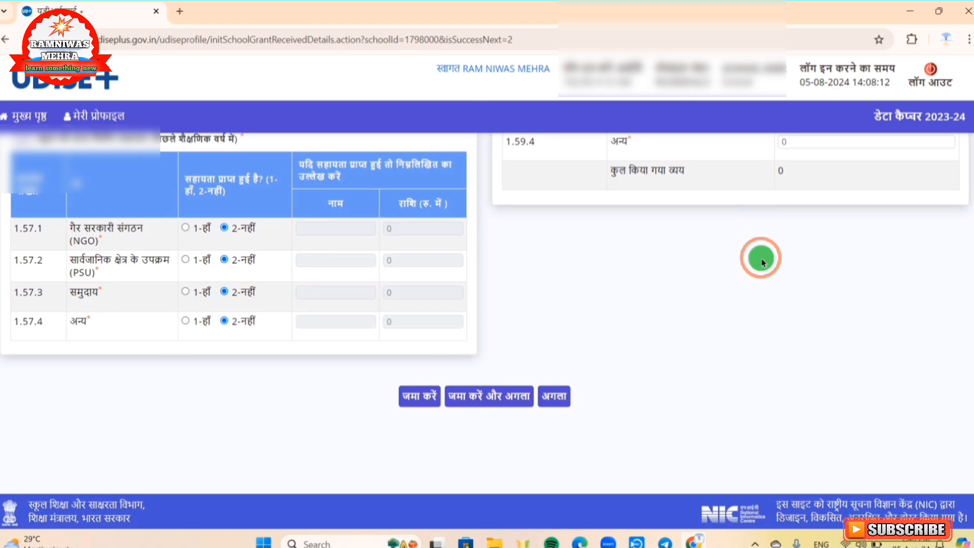
left_click(483, 397)
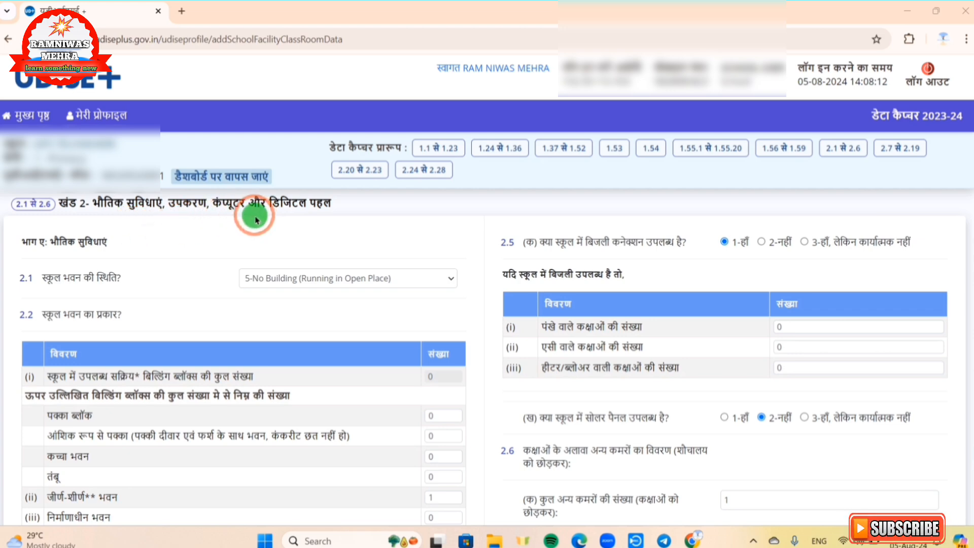
Step: Review the school building and classroom form (2.1 से 2.6) and submit it as filled in, continuing to the toilet facilities form
scroll(256, 220, "down", 15)
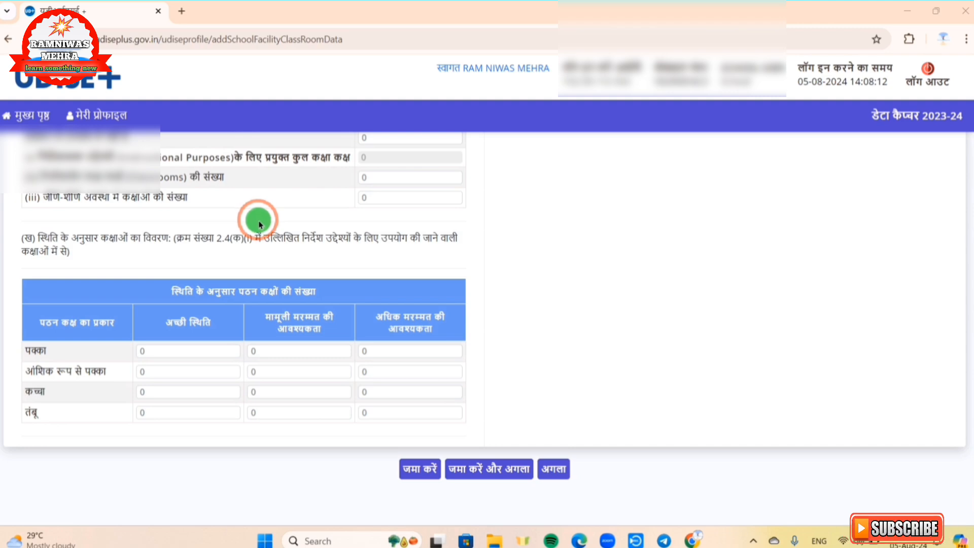
scroll(259, 223, "up", 15)
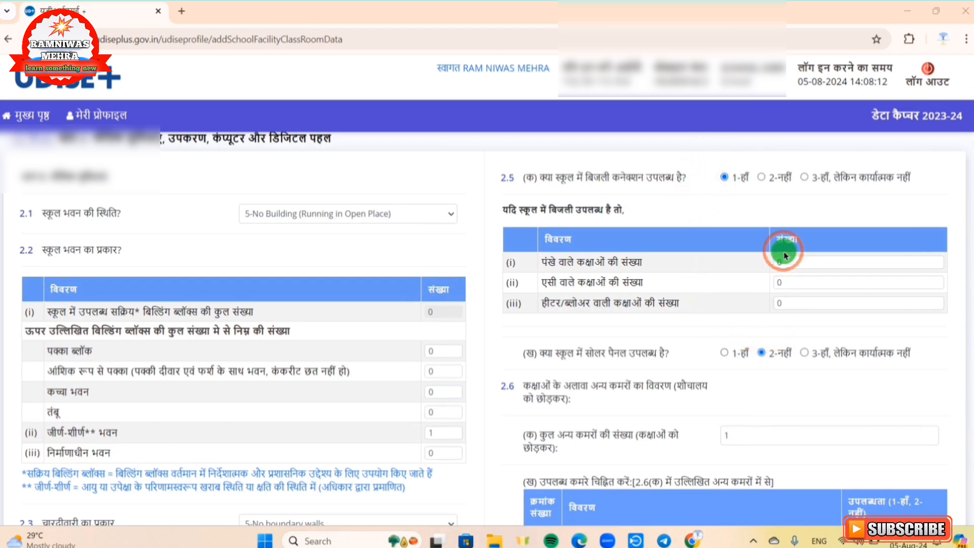
scroll(784, 252, "down", 5)
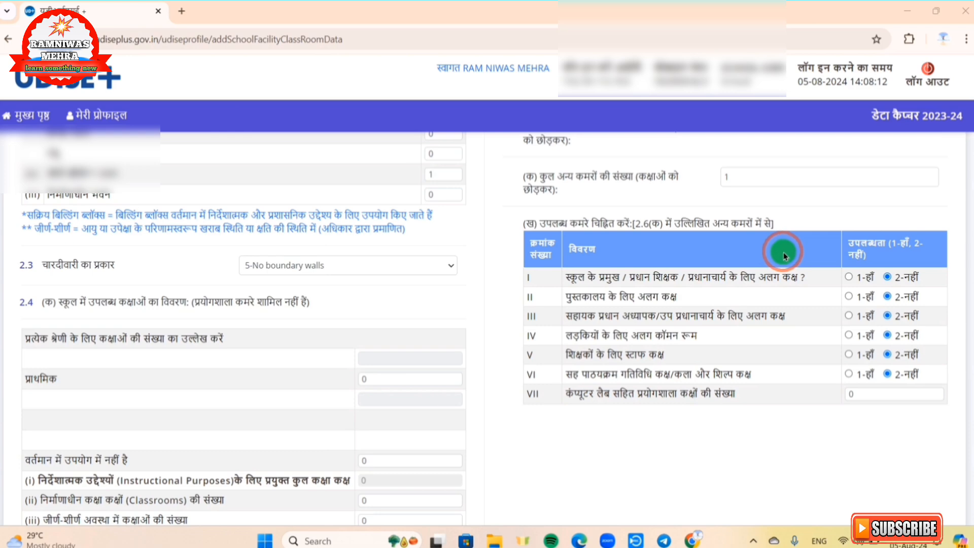
scroll(783, 252, "down", 9)
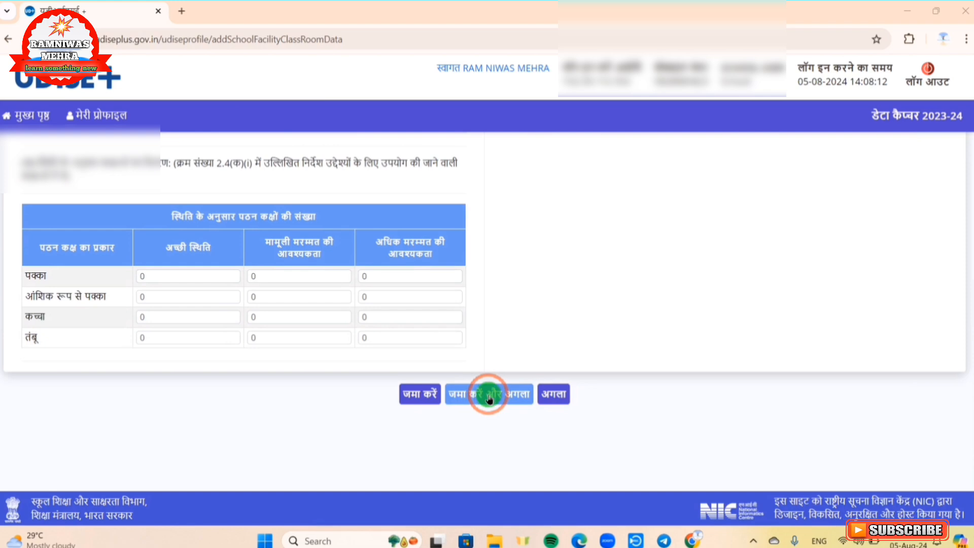
left_click(489, 399)
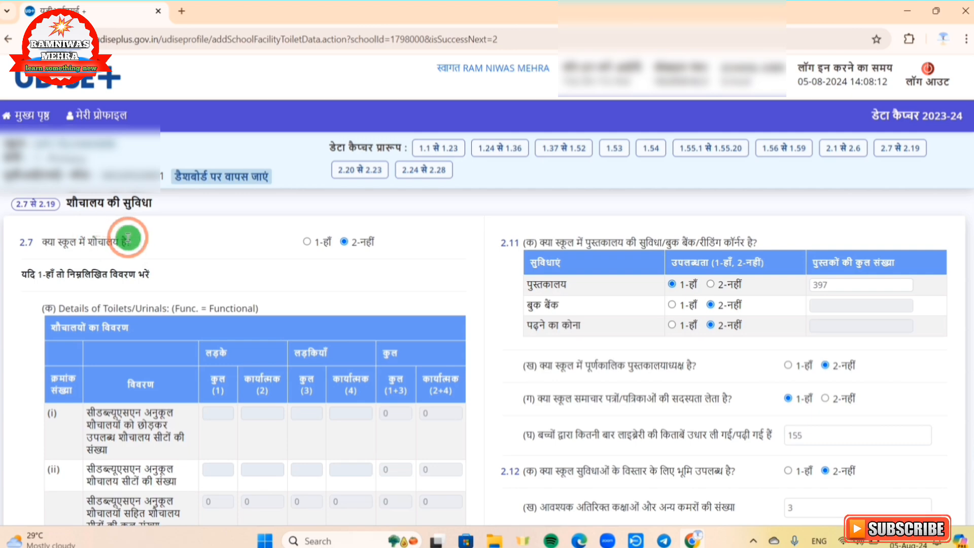
Step: Review the toilet facilities form (2.7 से 2.19) and submit it as filled in, continuing to the physical facilities and equipment form
scroll(247, 239, "down", 4)
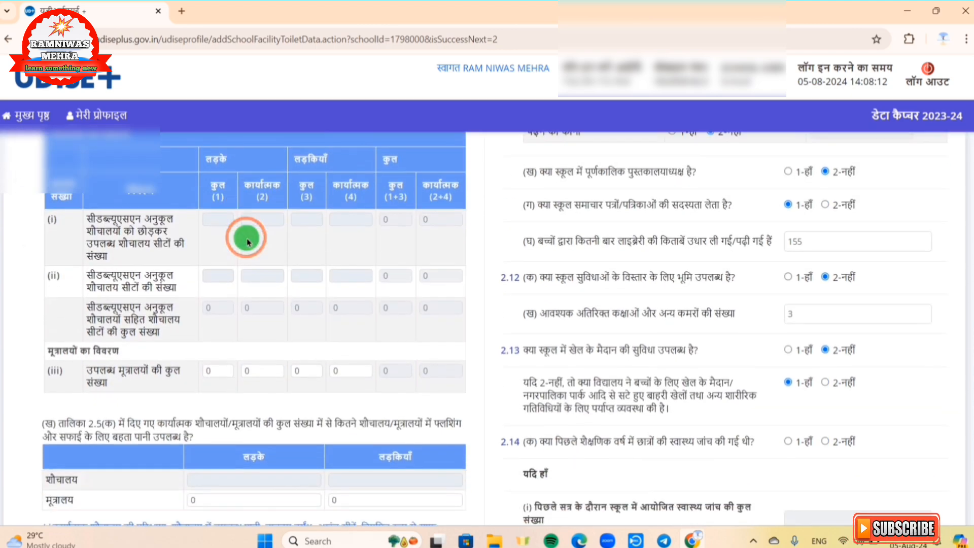
scroll(247, 240, "down", 13)
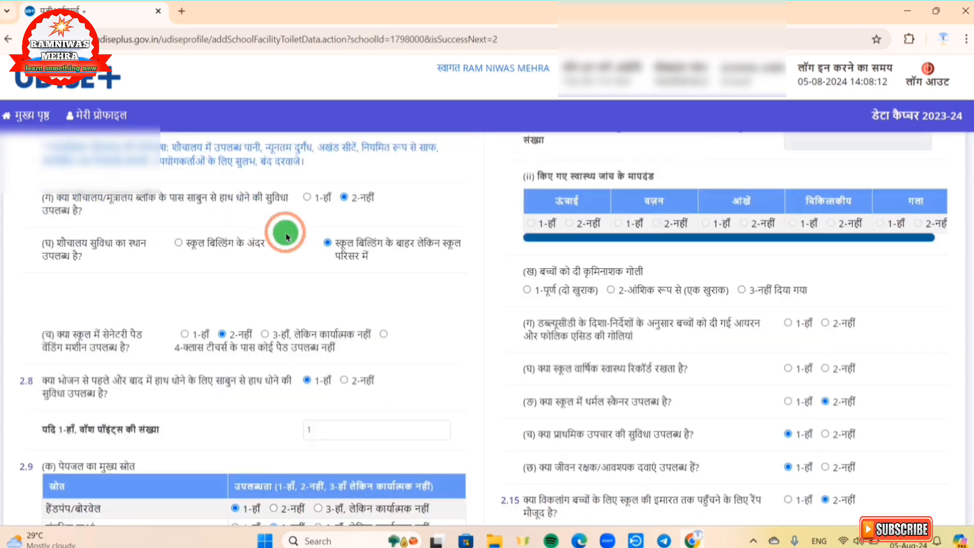
scroll(285, 233, "down", 6)
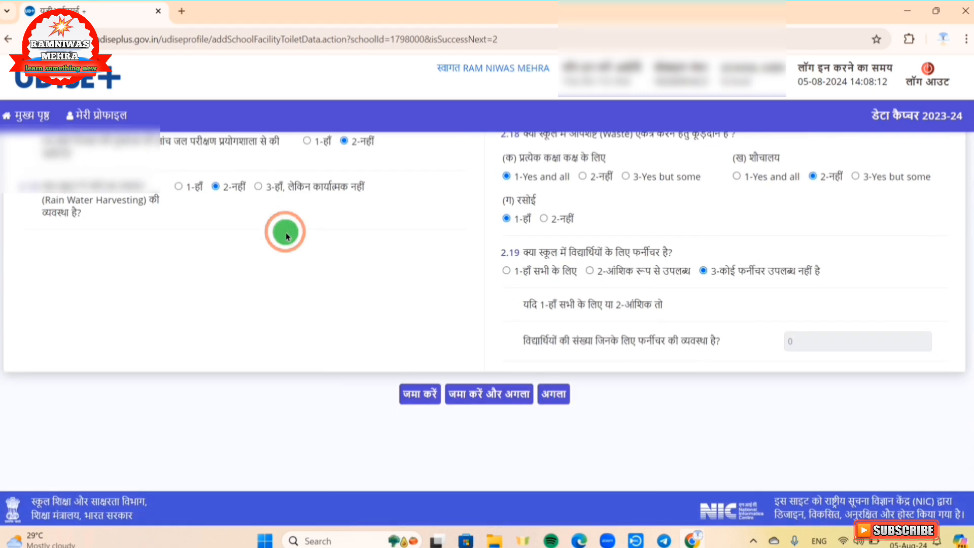
left_click(486, 397)
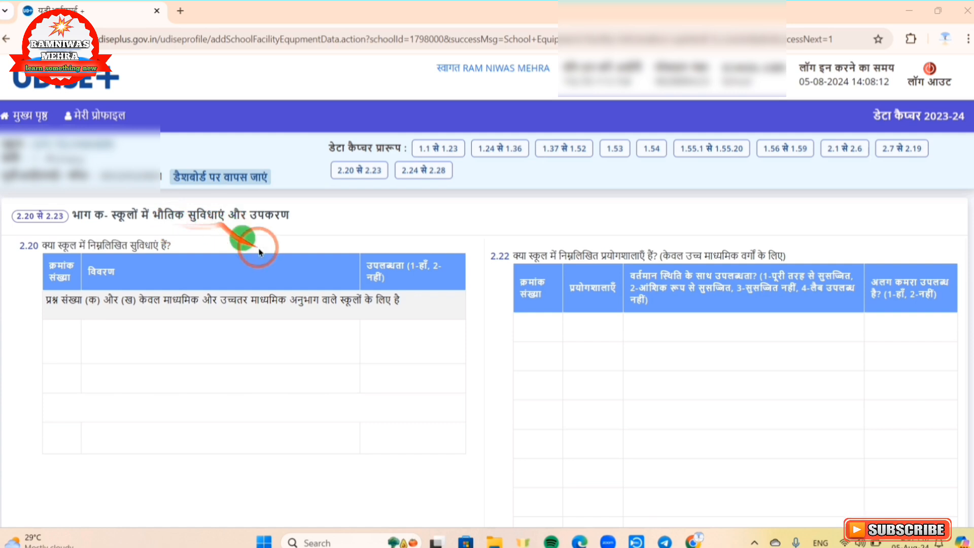
Step: Review the physical facilities and equipment form (2.20 से 2.23) and submit it, continuing to the computer and digital initiatives form
scroll(349, 293, "down", 3)
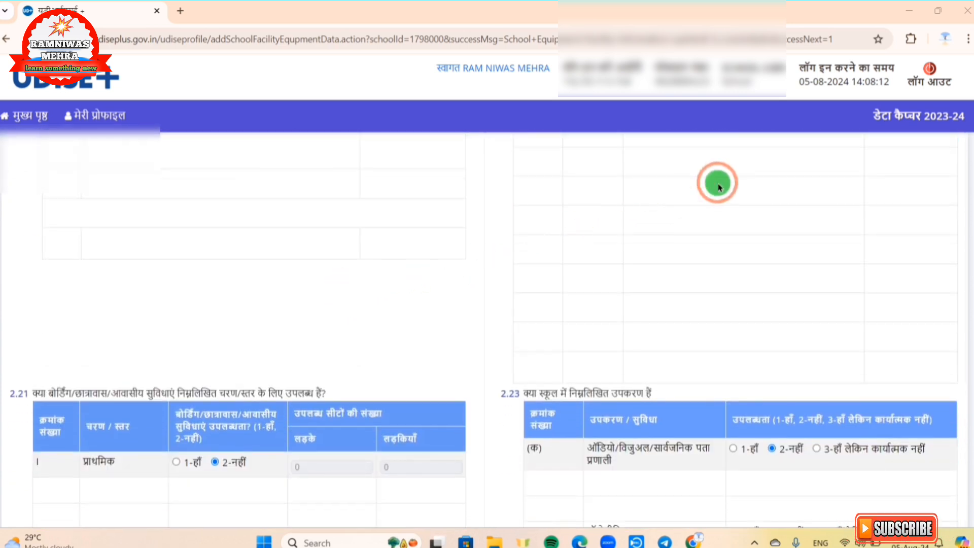
scroll(718, 187, "down", 3)
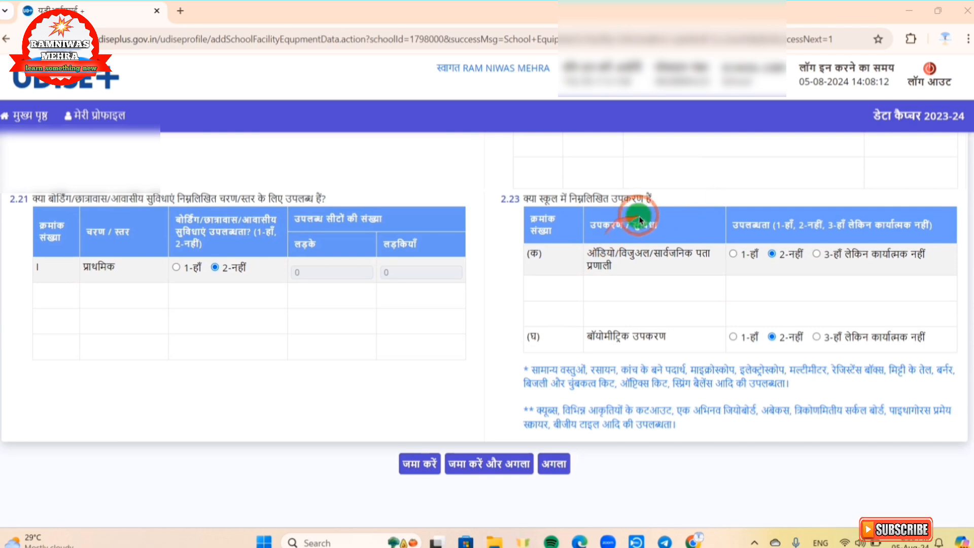
left_click(485, 464)
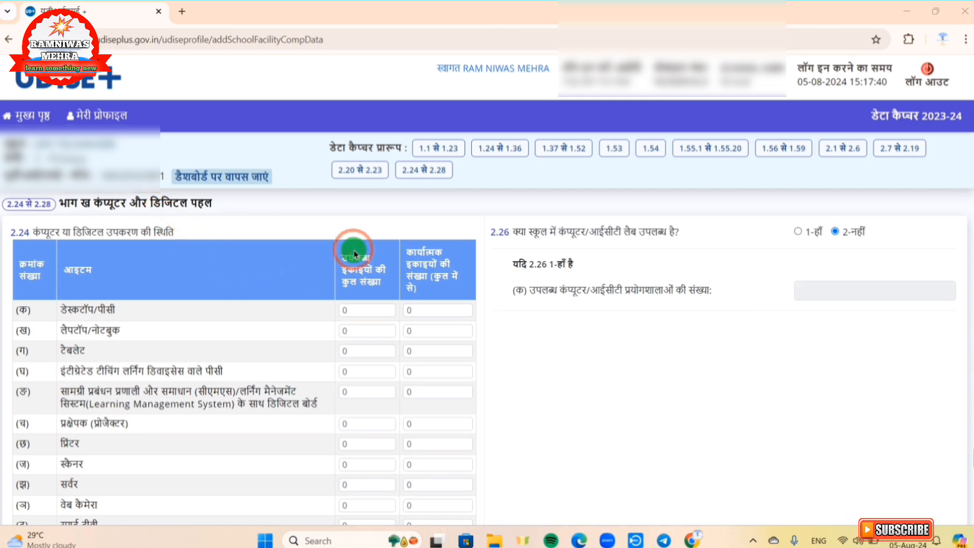
Step: Review the computer and digital initiatives form (2.24 से 2.28), including the internet type options, and submit it as filled in
scroll(354, 251, "down", 4)
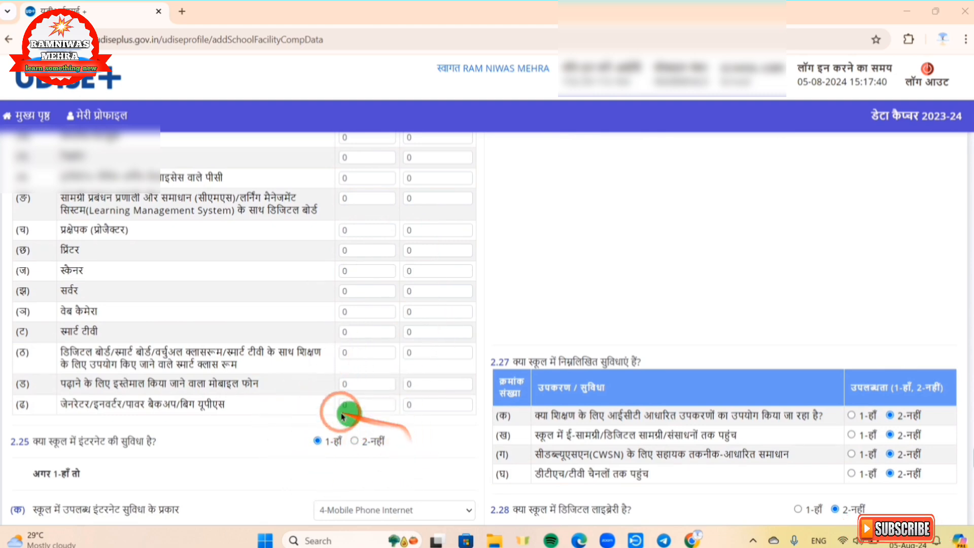
scroll(385, 398, "down", 2)
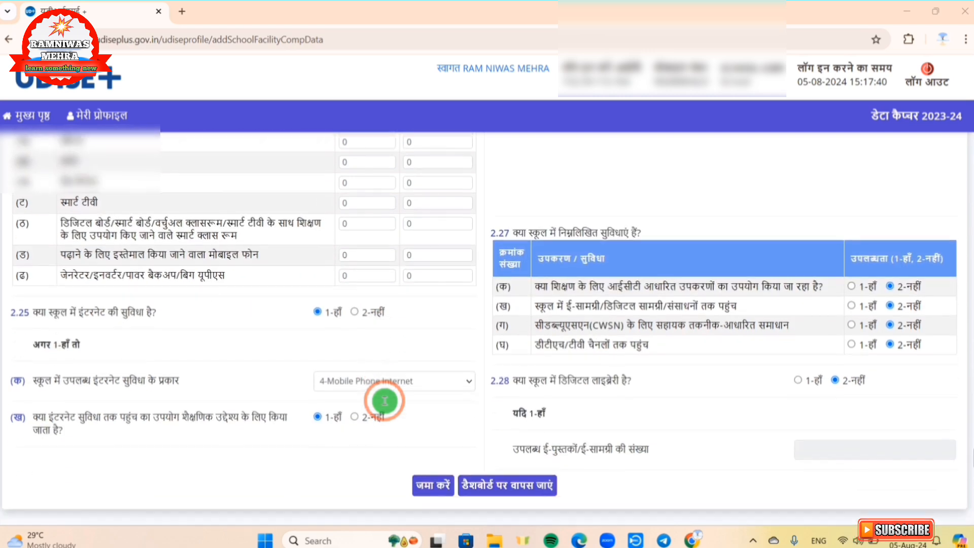
left_click(374, 382)
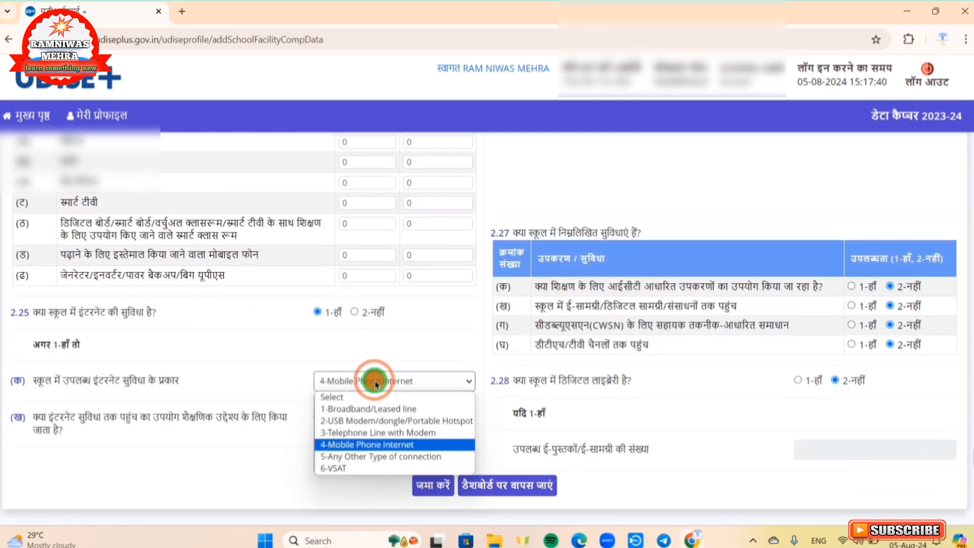
left_click(284, 446)
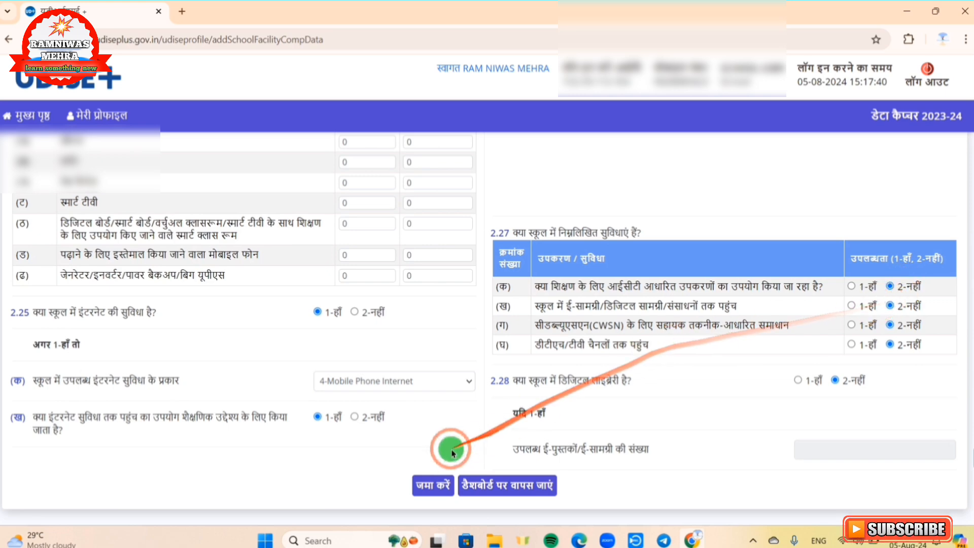
left_click(432, 486)
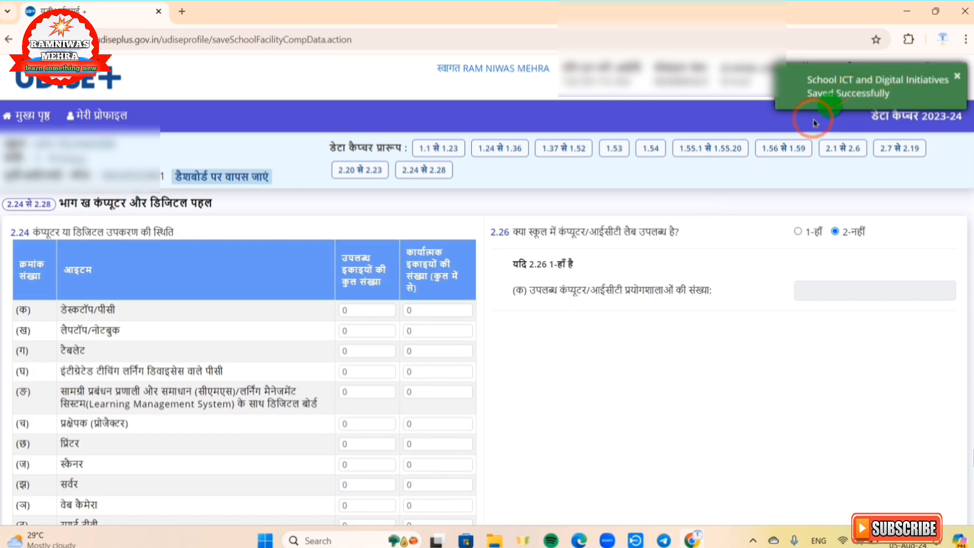
Step: Return to the school dashboard and check the completion status of every data capture form in sections 1 and 2
left_click(237, 183)
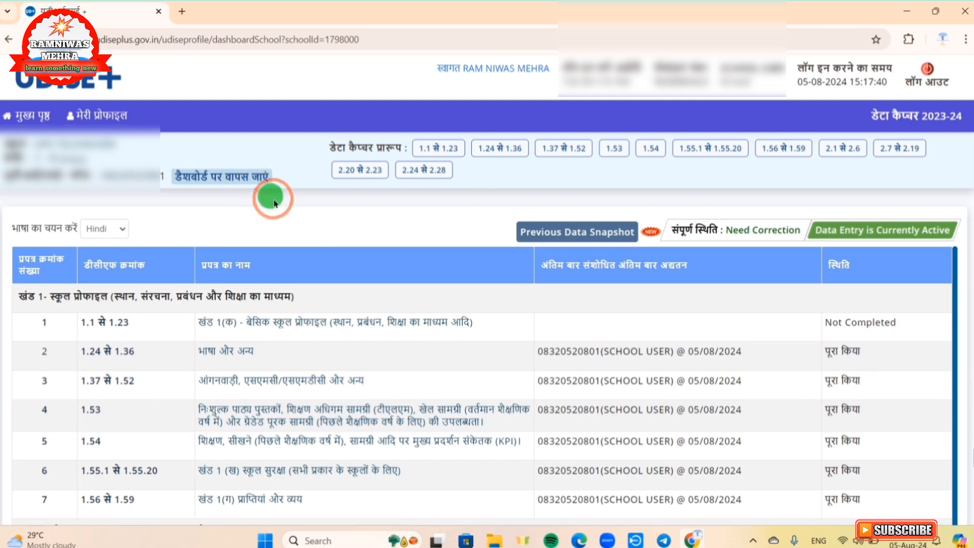
scroll(276, 202, "down", 1)
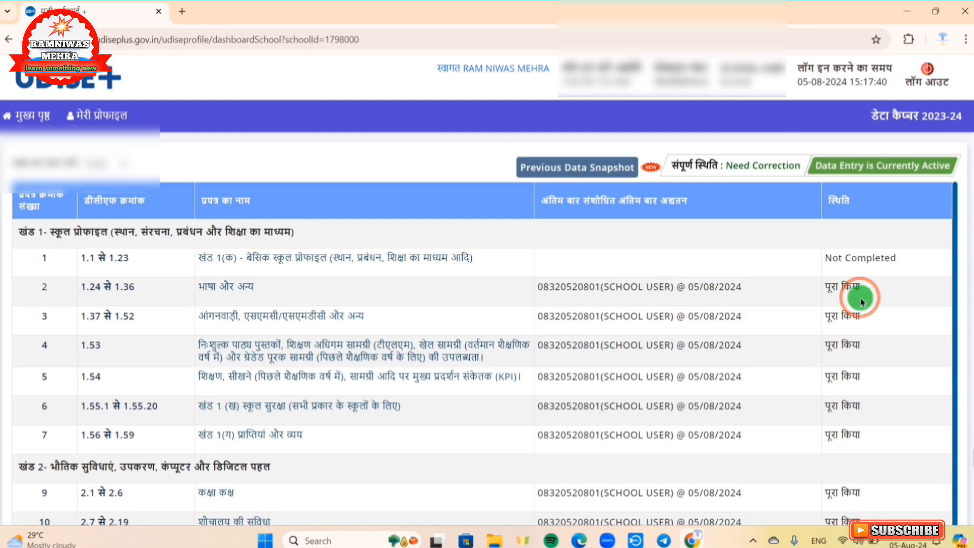
scroll(863, 302, "down", 1)
scroll(860, 314, "down", 3)
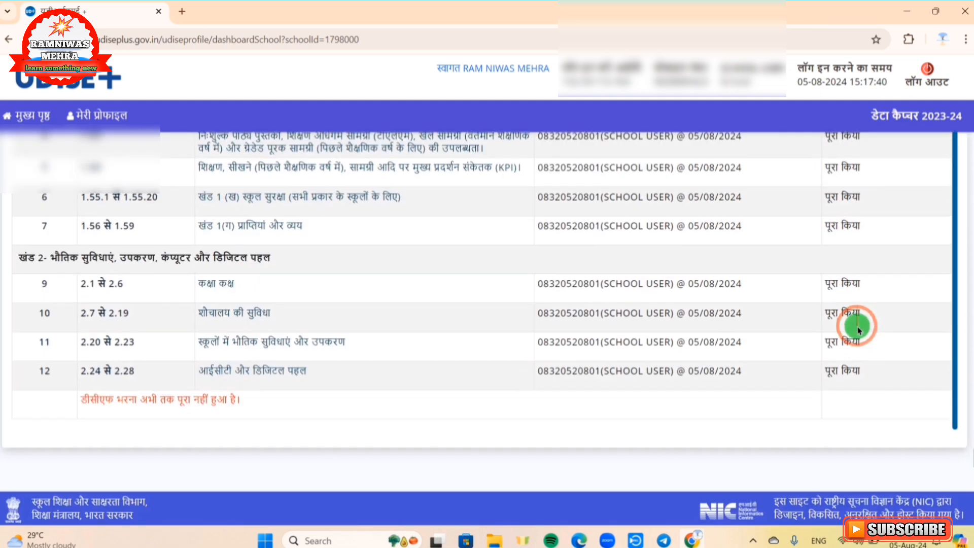